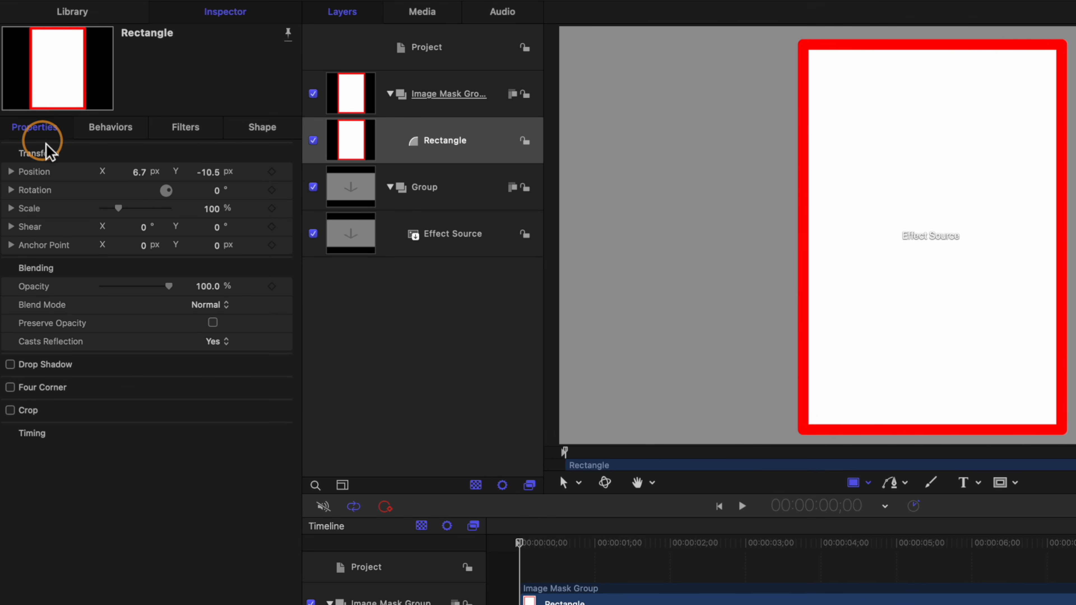
# Step: Reset the rectangle's Position parameter to its default
pyautogui.click(262, 168)
pyautogui.click(287, 172)
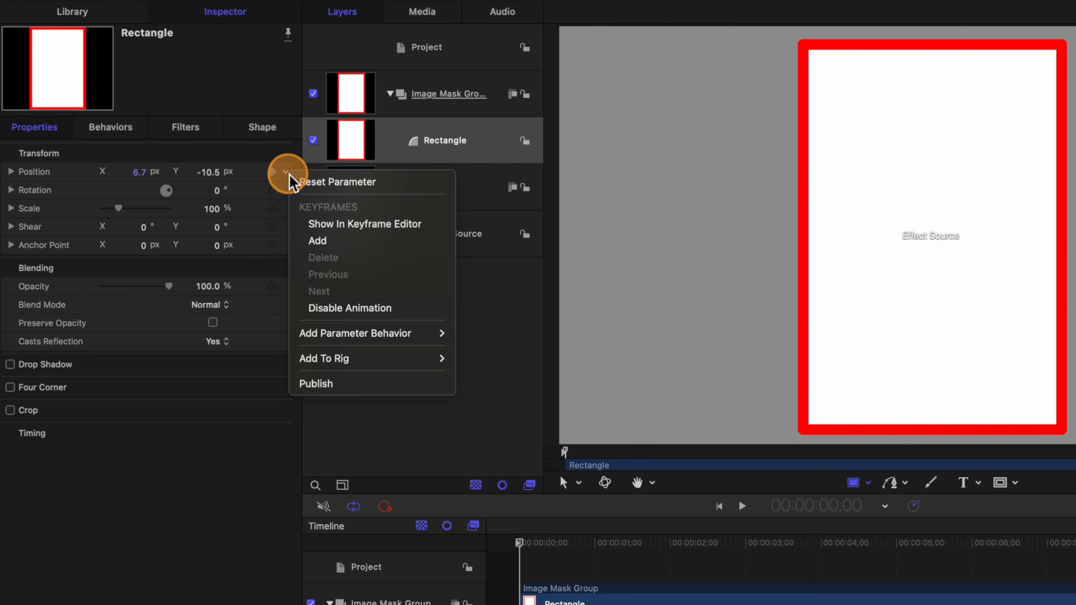
pyautogui.click(303, 186)
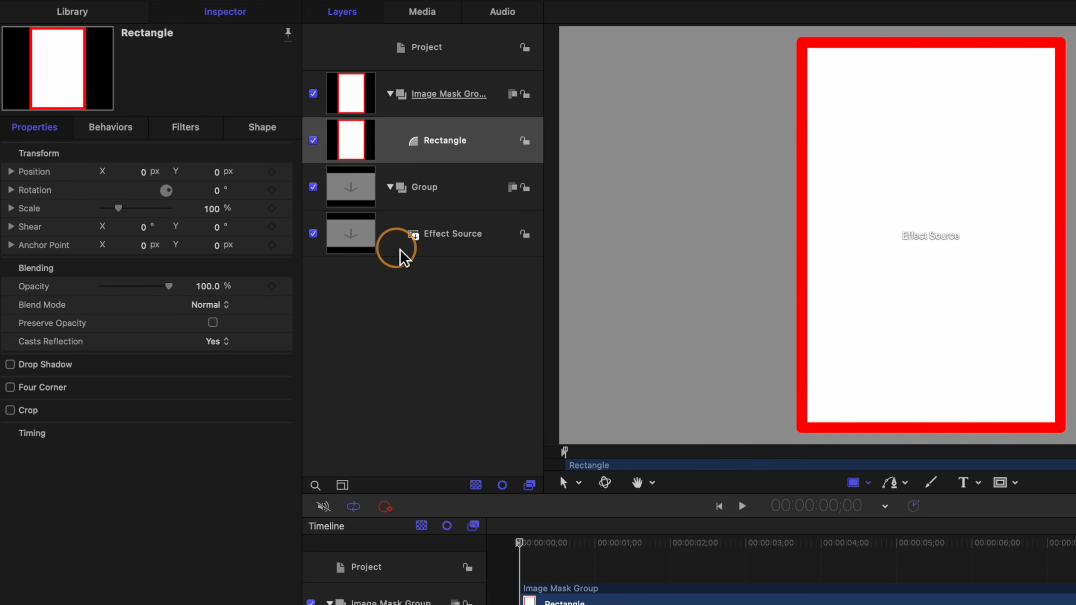
# Step: Turn off the rectangle's outline and set its Roundness to 50
pyautogui.click(265, 129)
pyautogui.click(10, 322)
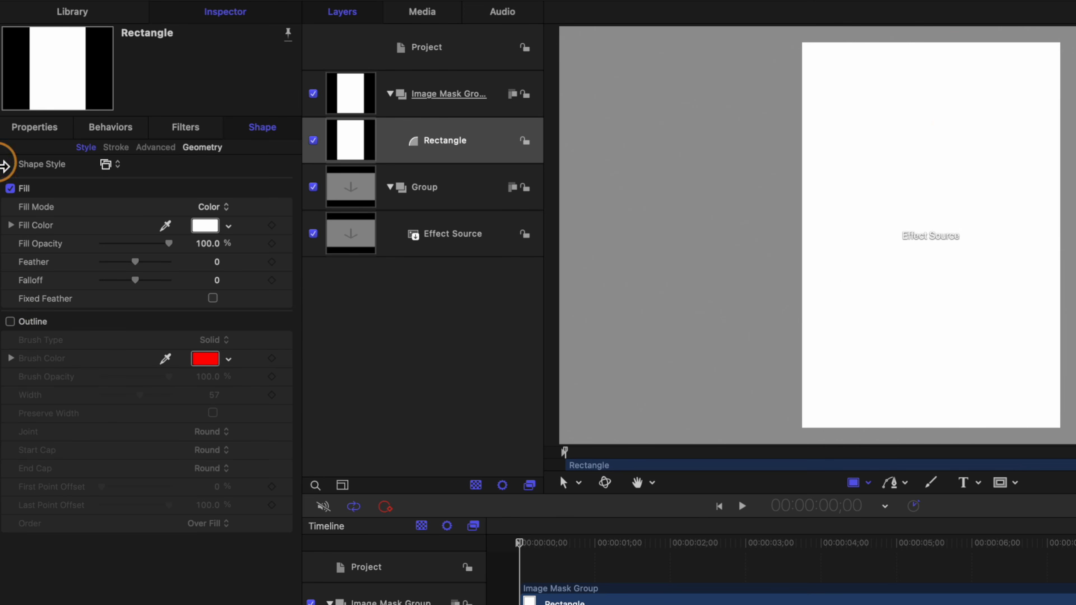
pyautogui.click(199, 148)
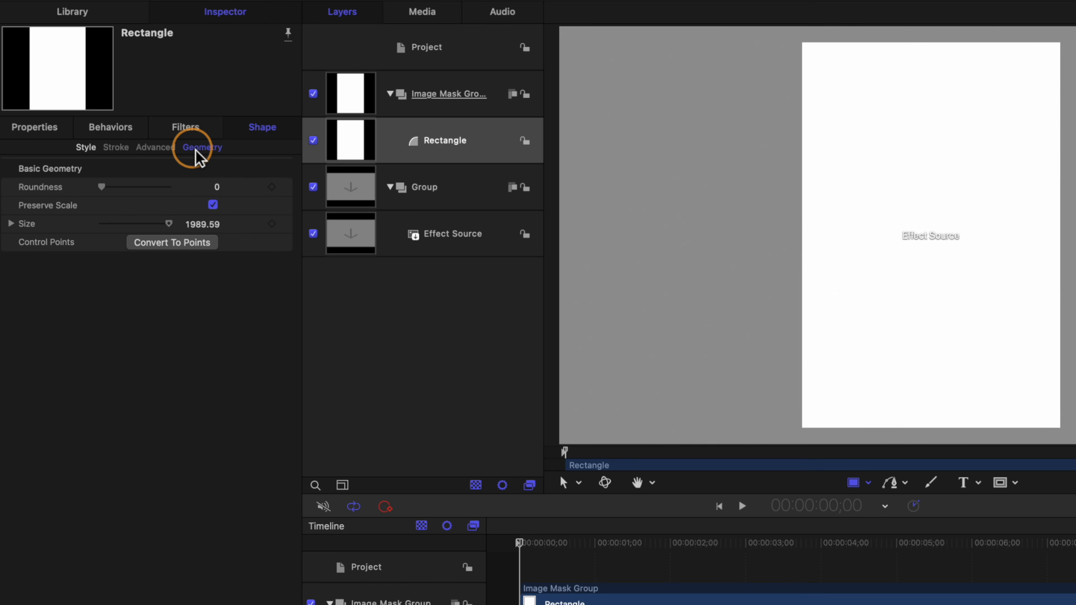
pyautogui.moveTo(126, 186); pyautogui.dragTo(230, 197)
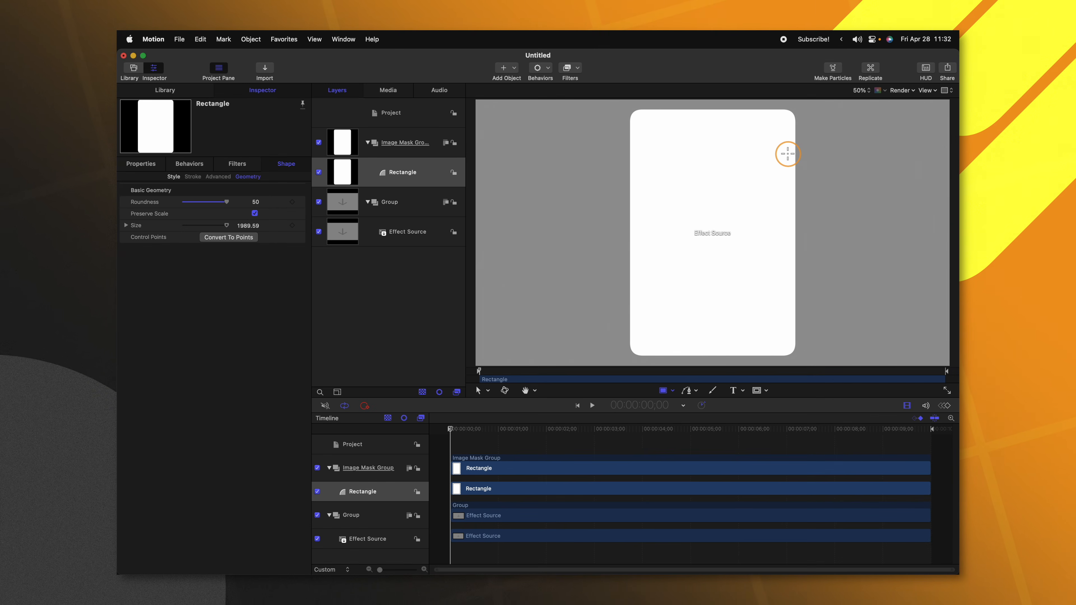
# Step: Collapse the Image Mask Group and make a clone layer of the whole group
pyautogui.moveTo(367, 172); pyautogui.dragTo(389, 145)
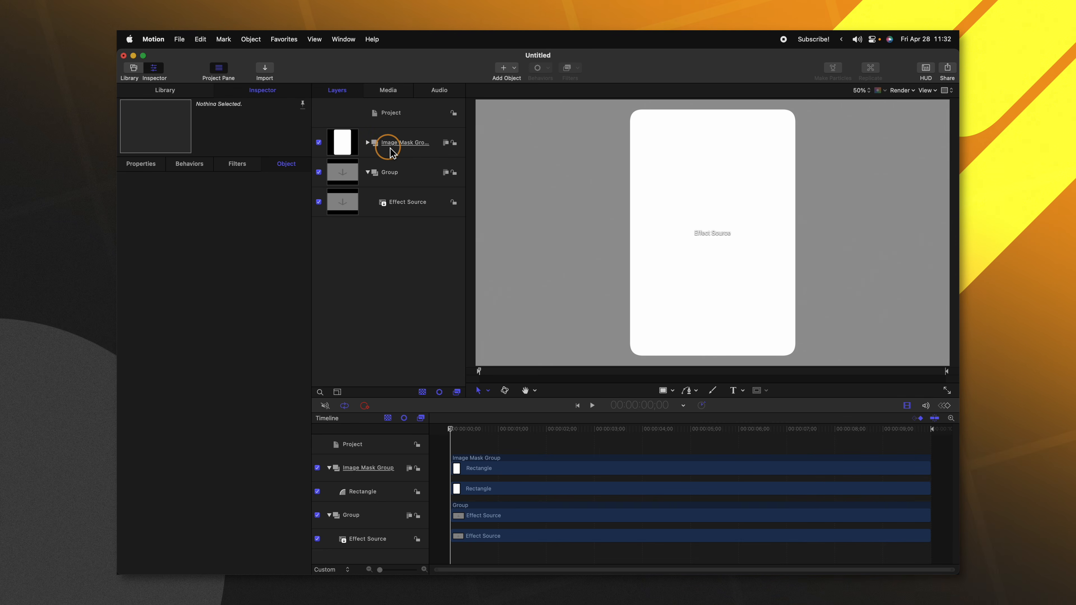
pyautogui.click(390, 152)
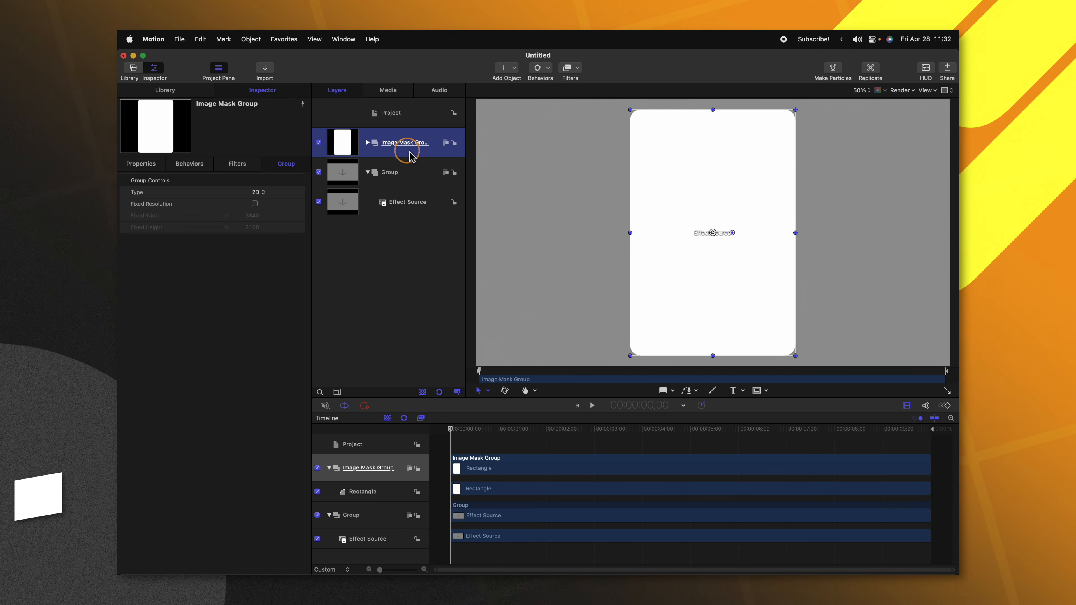
pyautogui.press('k')
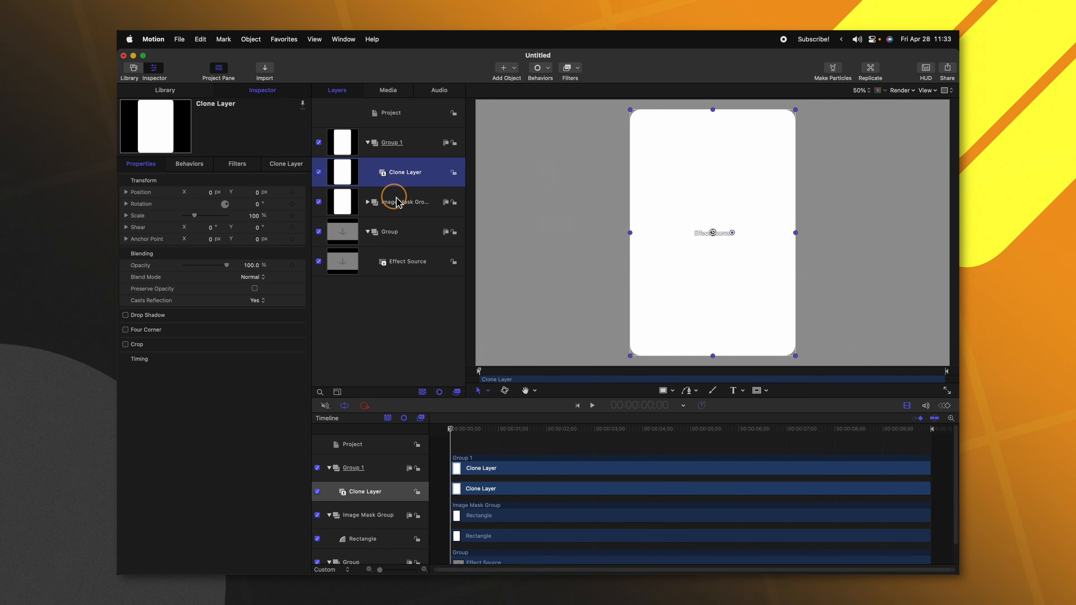
# Step: Clone the rectangle itself inside the Image Mask Group and hide the clone layer in Group 1
pyautogui.click(367, 202)
pyautogui.click(402, 233)
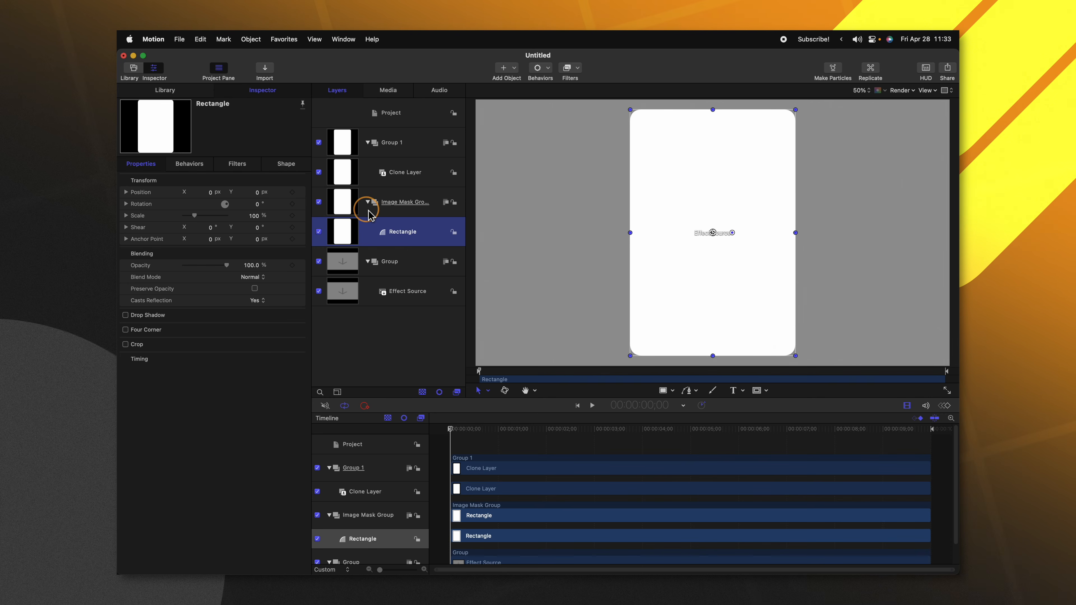
pyautogui.press('k')
pyautogui.click(318, 172)
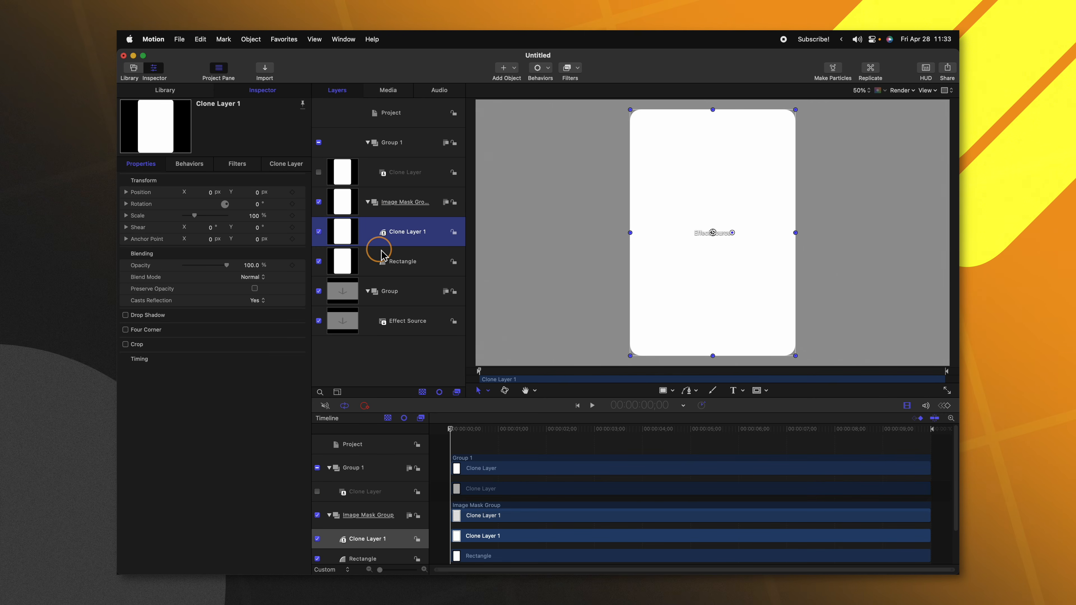
# Step: Try moving the original rectangle away from its clone, undo that, and remove the extra clone from the Image Mask Group
pyautogui.click(418, 266)
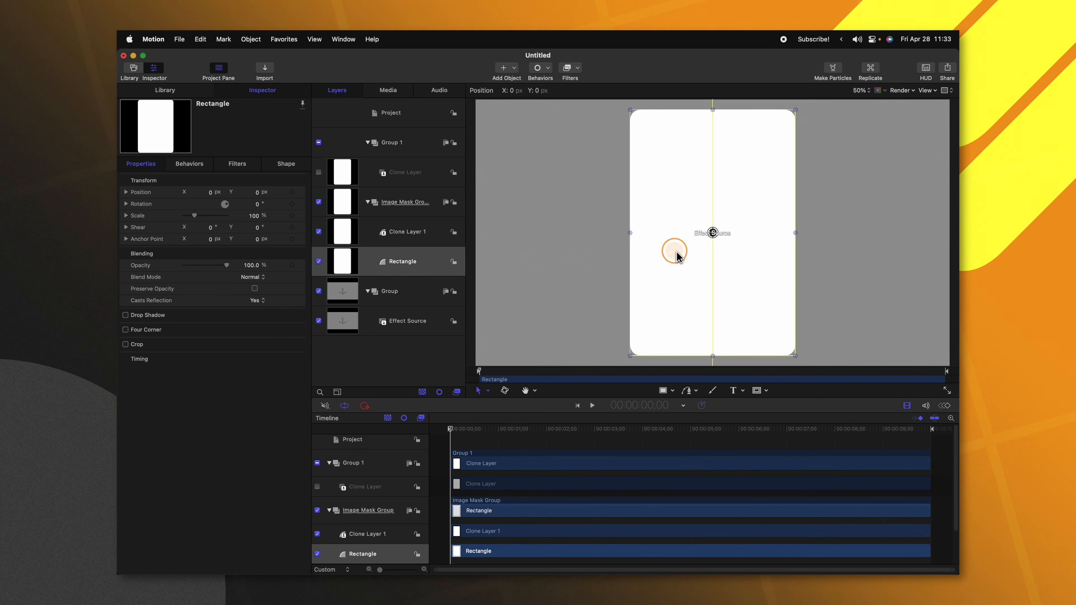
pyautogui.moveTo(676, 257); pyautogui.dragTo(528, 267)
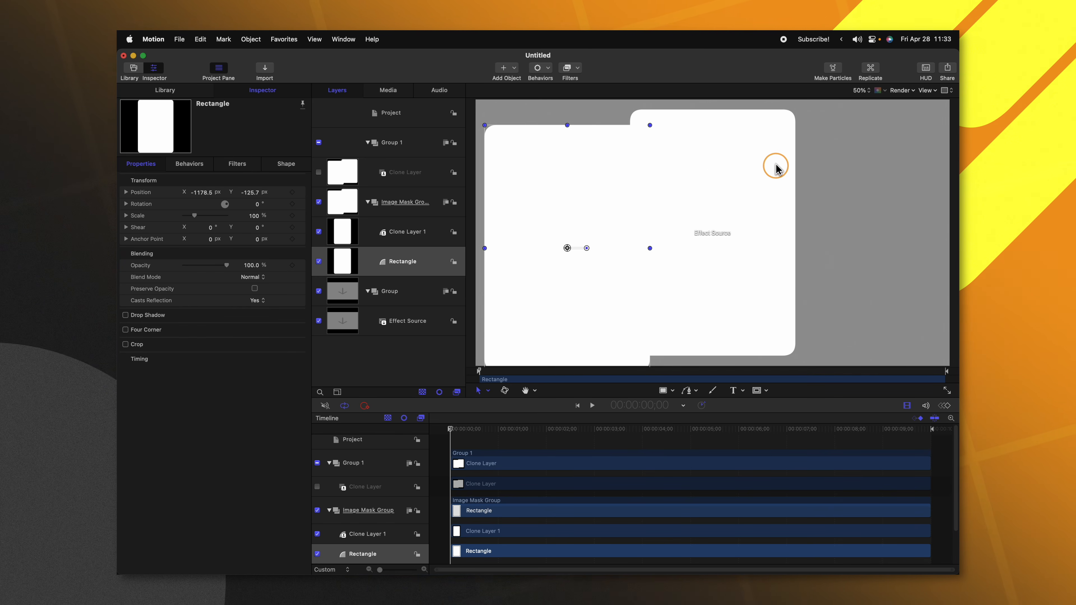
pyautogui.press('super+z')
pyautogui.press('super+z')
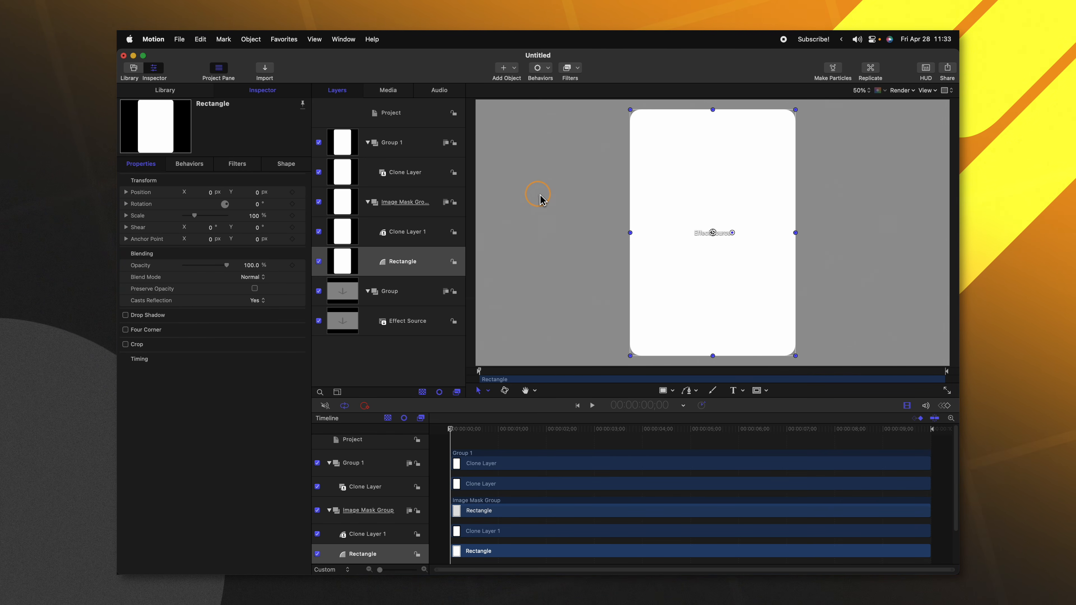
pyautogui.click(422, 233)
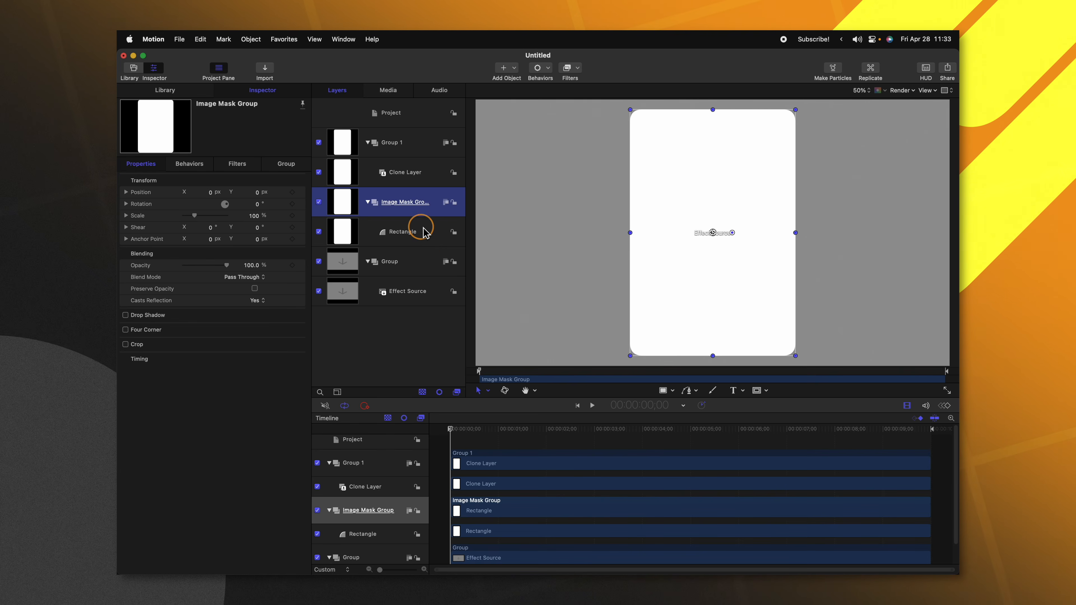
# Step: Try moving the rectangle in the canvas to test the group's clone, and undo the move
pyautogui.click(423, 241)
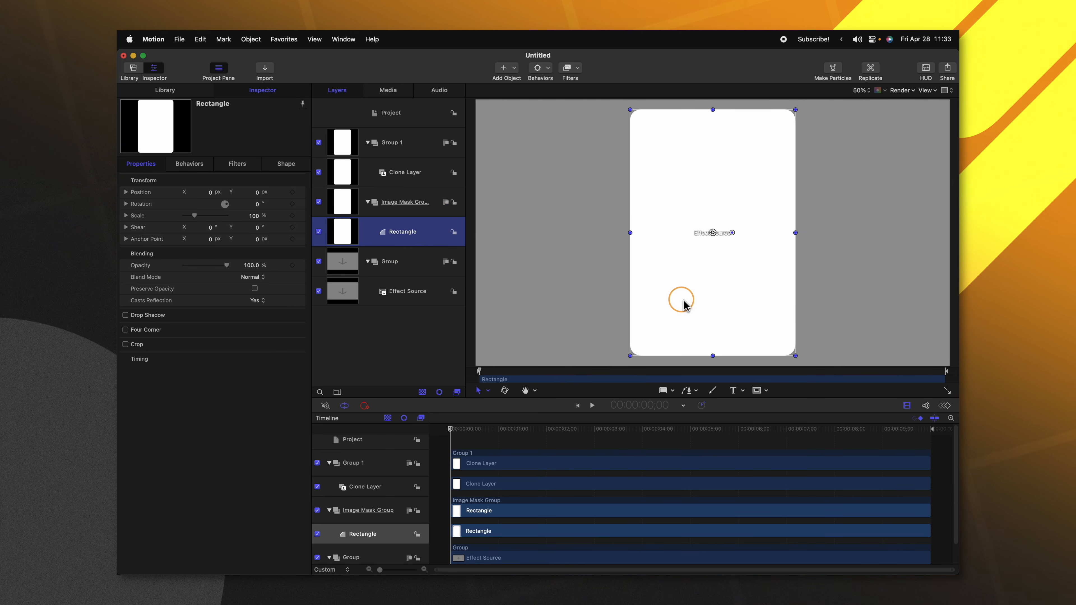
pyautogui.moveTo(704, 298); pyautogui.dragTo(589, 294)
pyautogui.press('super+z')
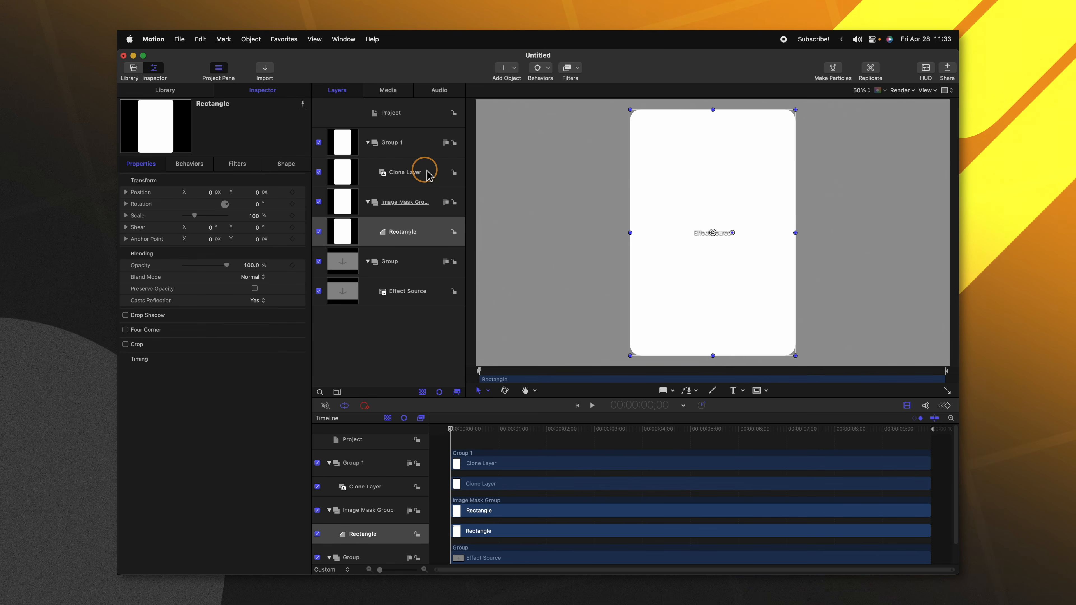
# Step: Rename the clone layer in Group 1 as Stroke Clone
pyautogui.click(425, 173)
pyautogui.write('Stroke Clone')
pyautogui.press('Return')
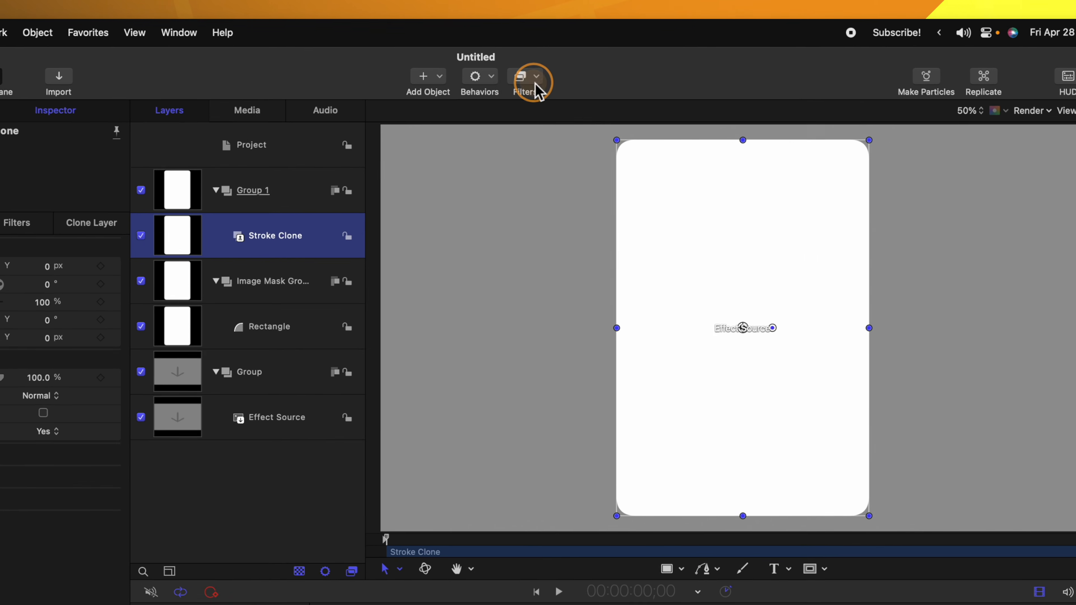
# Step: Apply the Stroke border filter to the Stroke Clone layer
pyautogui.click(573, 69)
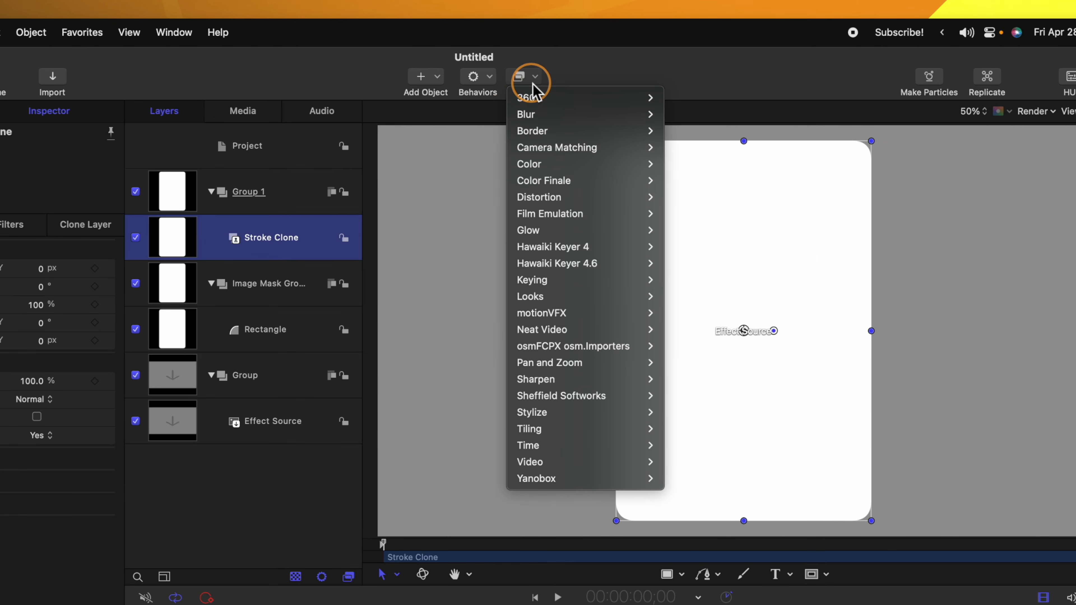
pyautogui.moveTo(551, 131)
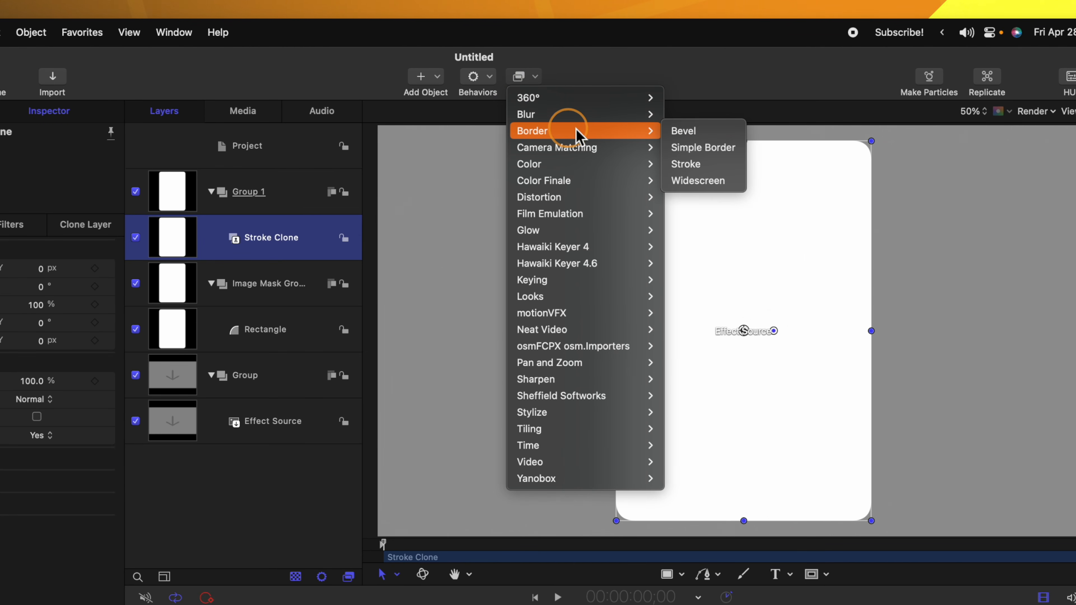
pyautogui.click(683, 165)
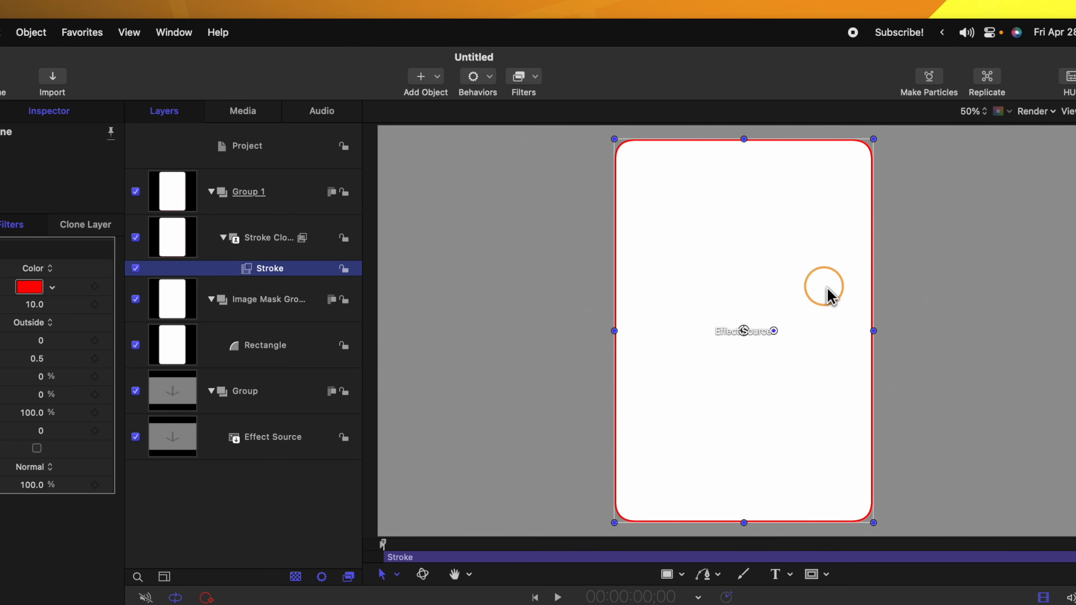
# Step: Move the rectangle in the Image Mask Group to test whether the stroke follows, and undo the move
pyautogui.click(288, 373)
pyautogui.click(313, 352)
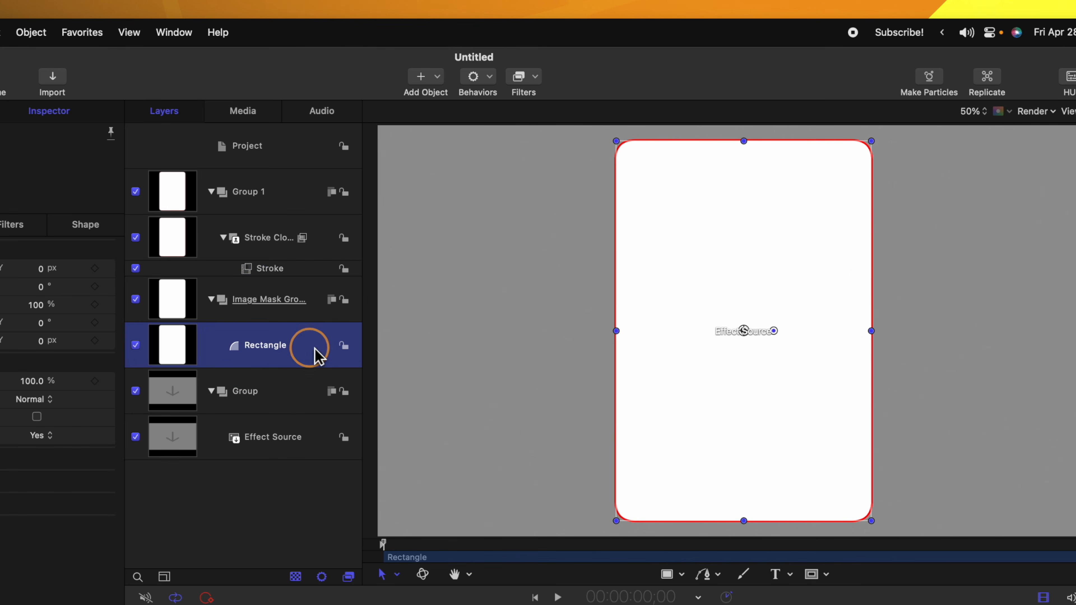
pyautogui.moveTo(680, 278); pyautogui.dragTo(464, 265)
pyautogui.press('super+z')
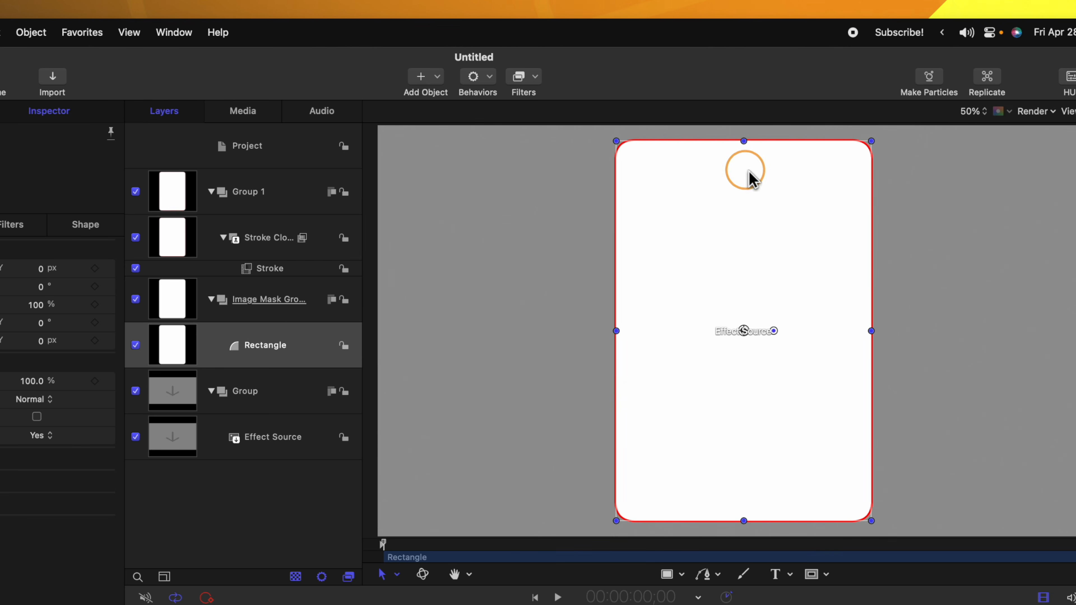
# Step: Enable Hide Source on the Stroke Clone's Stroke filter
pyautogui.click(271, 270)
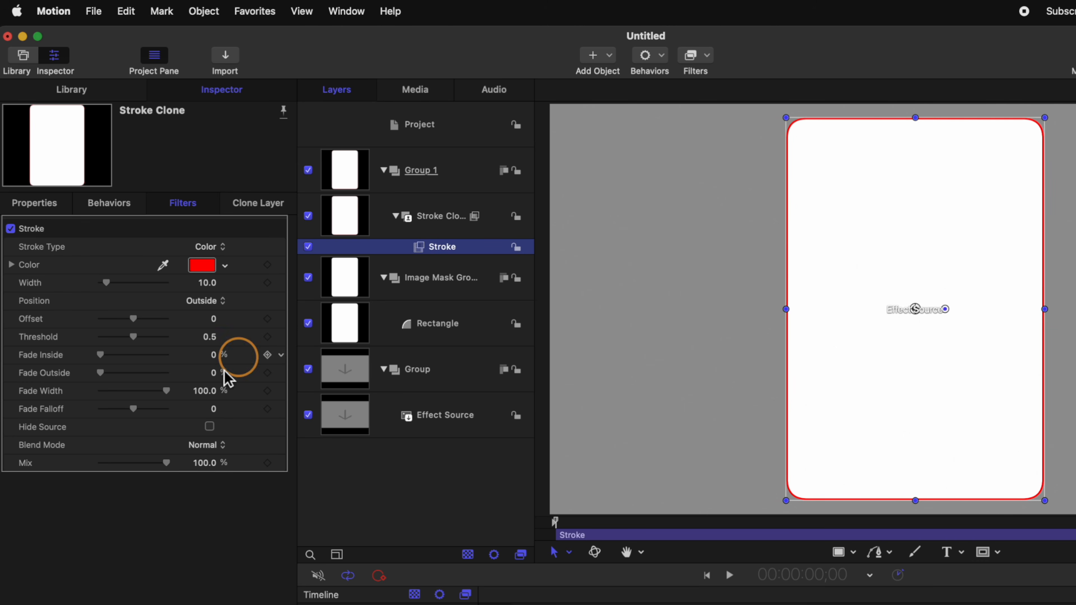
pyautogui.click(210, 426)
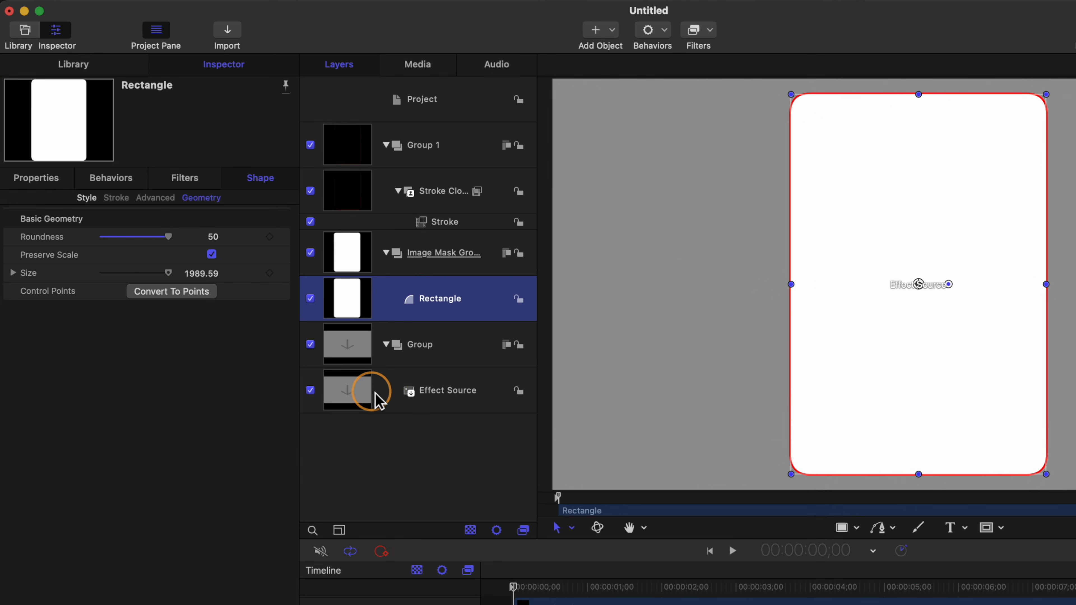
# Step: Add an image mask to the Effect Source layer and use the Image Mask Group as its mask source
pyautogui.click(406, 402)
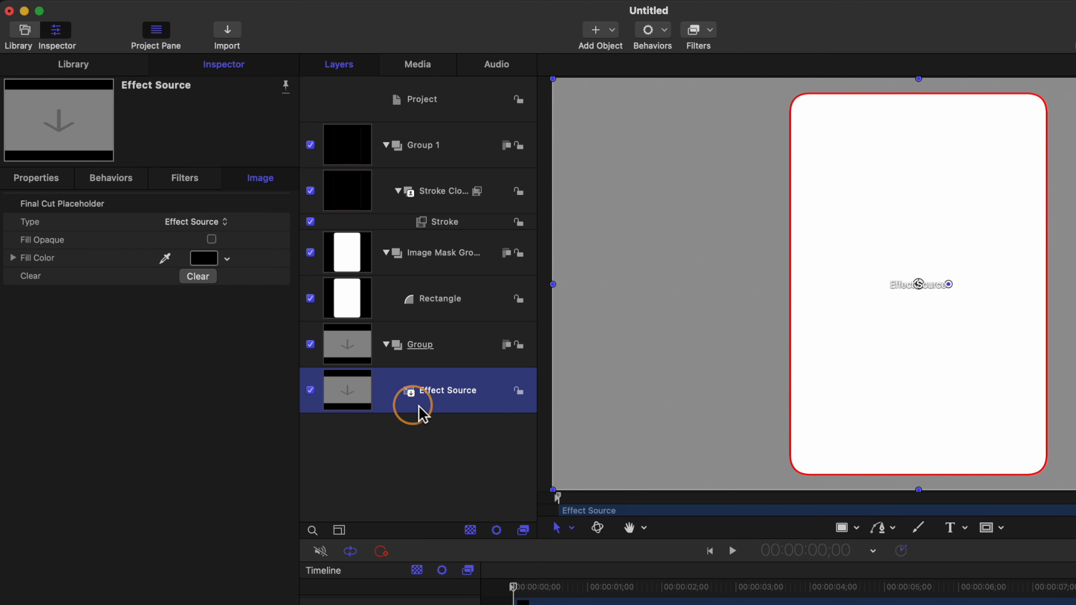
pyautogui.rightClick(444, 409)
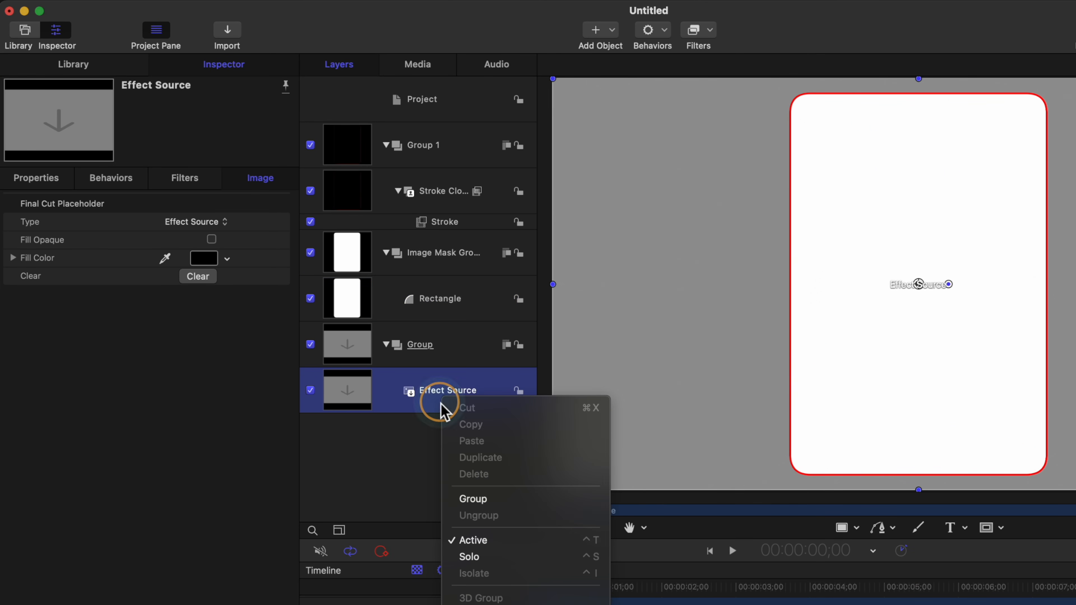
pyautogui.click(491, 604)
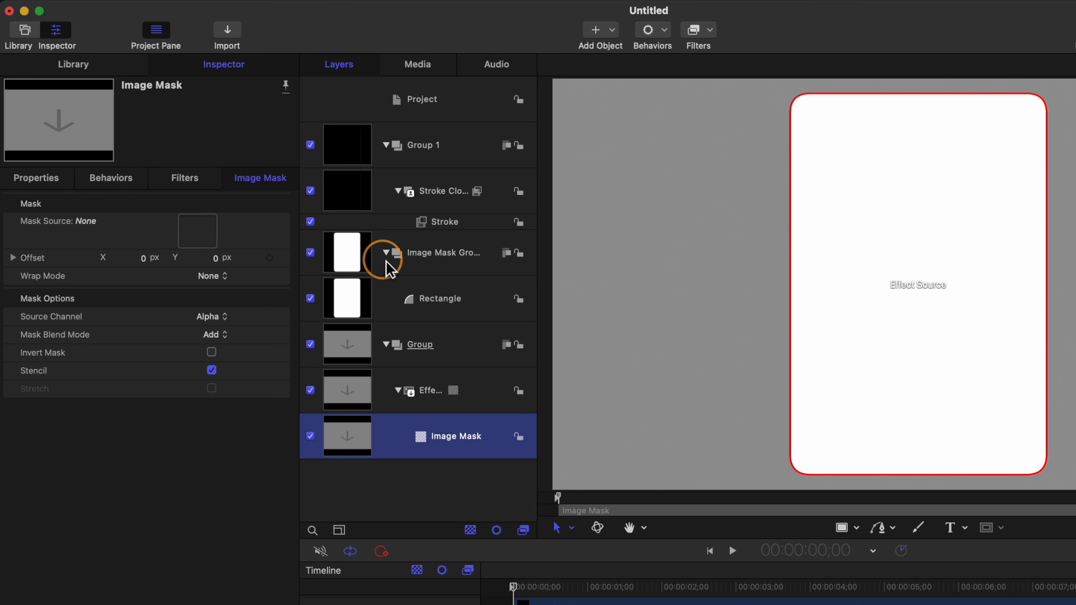
pyautogui.moveTo(365, 266); pyautogui.dragTo(207, 237)
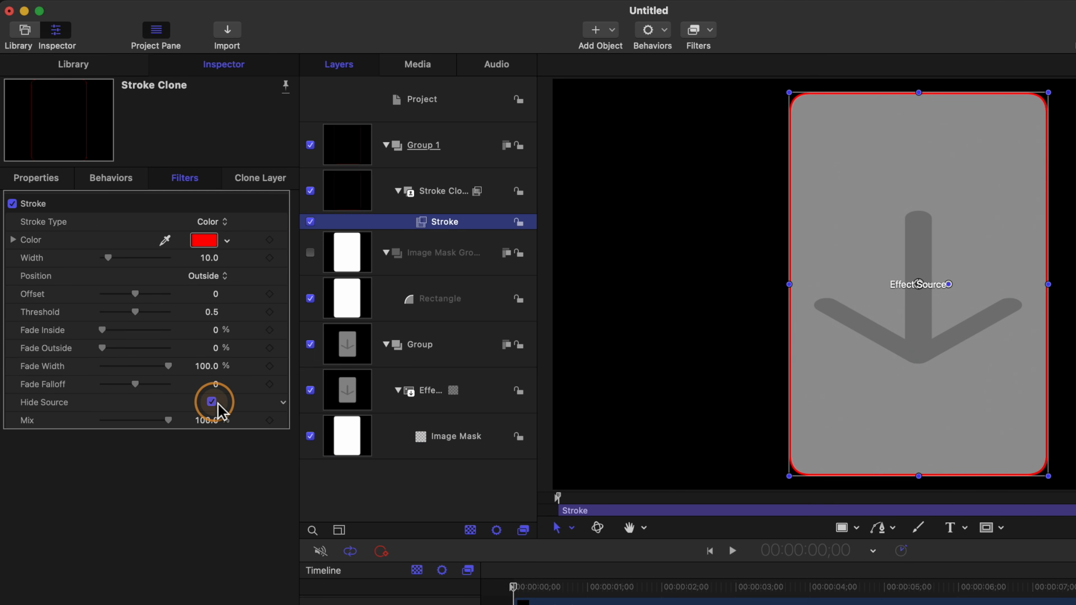
# Step: Switch the Stroke filter's Hide Source option off and back on to compare the result
pyautogui.click(212, 402)
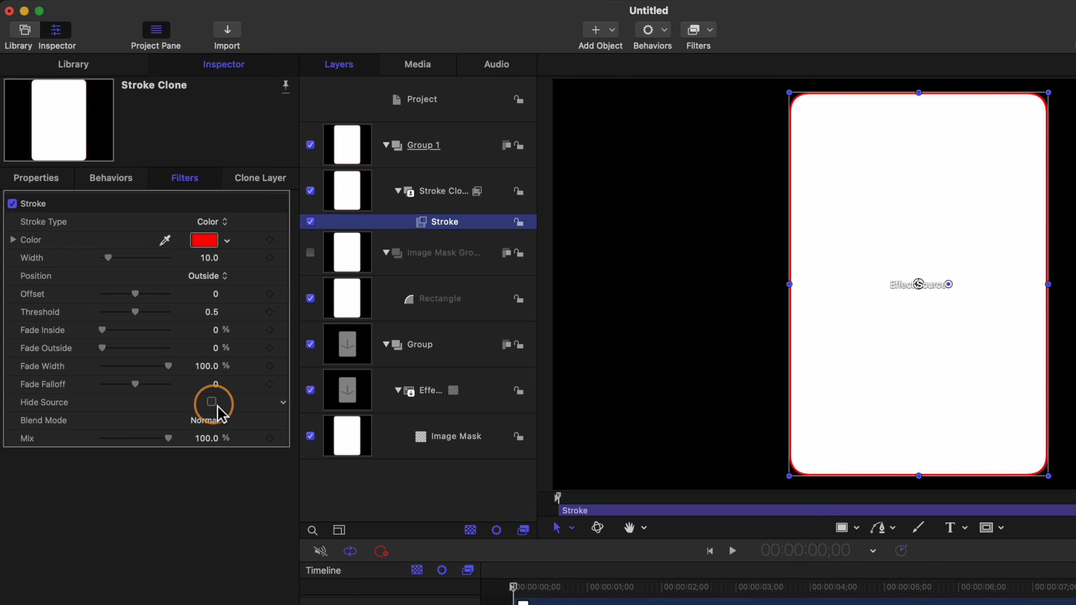
pyautogui.click(212, 402)
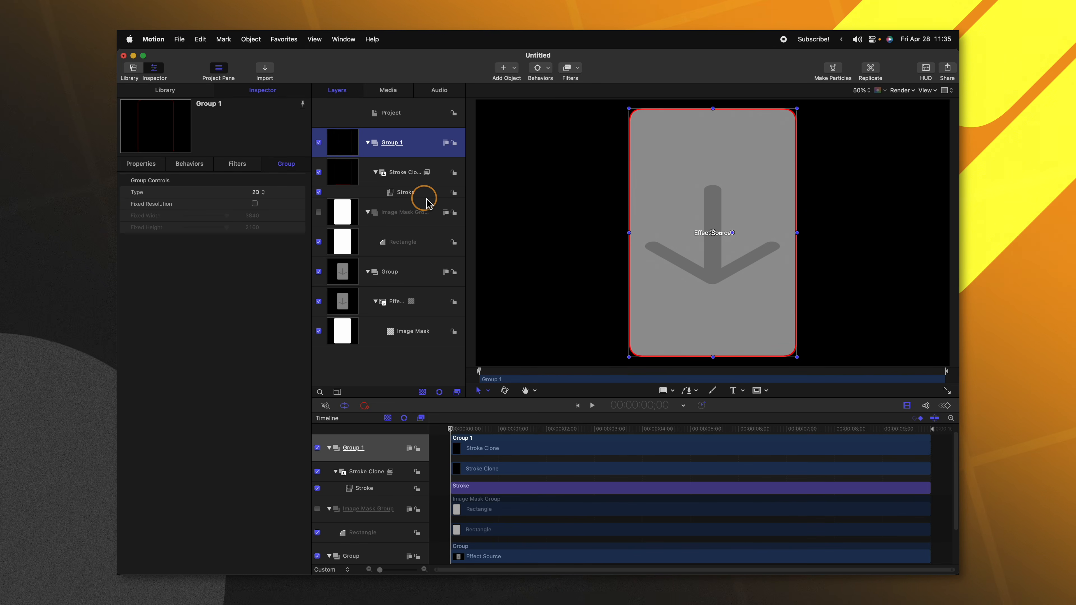
# Step: Change the Stroke Clone's Stroke filter to the Gradient stroke type
pyautogui.click(423, 194)
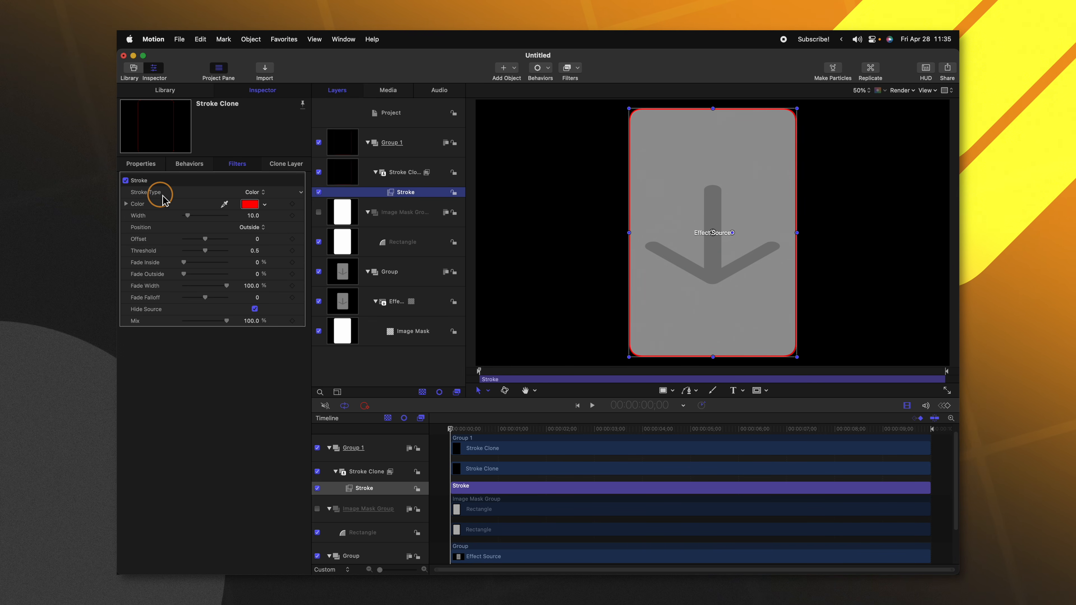
pyautogui.click(256, 193)
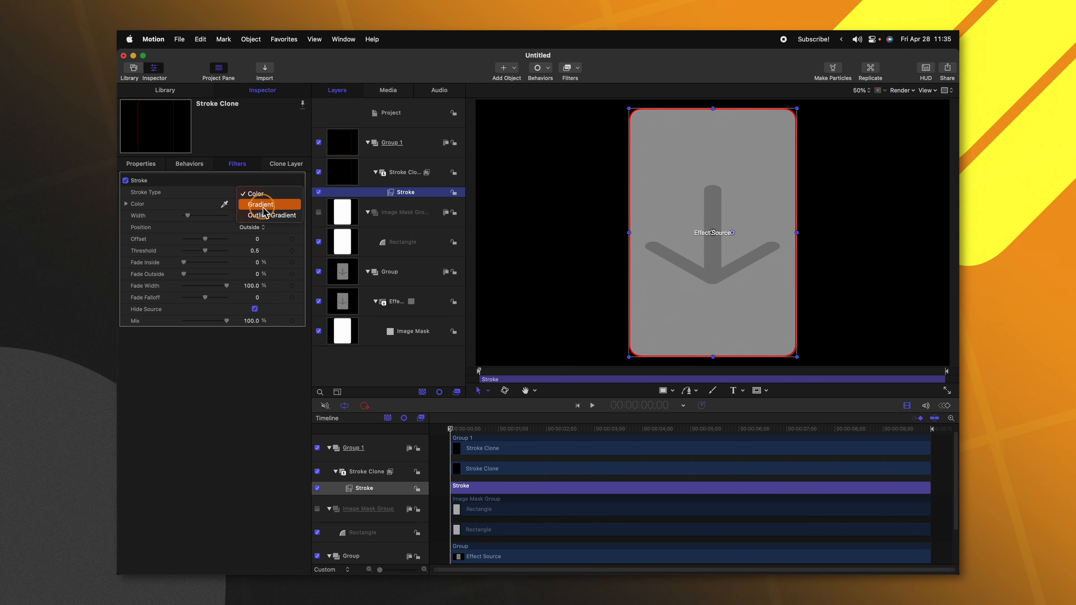
pyautogui.click(262, 205)
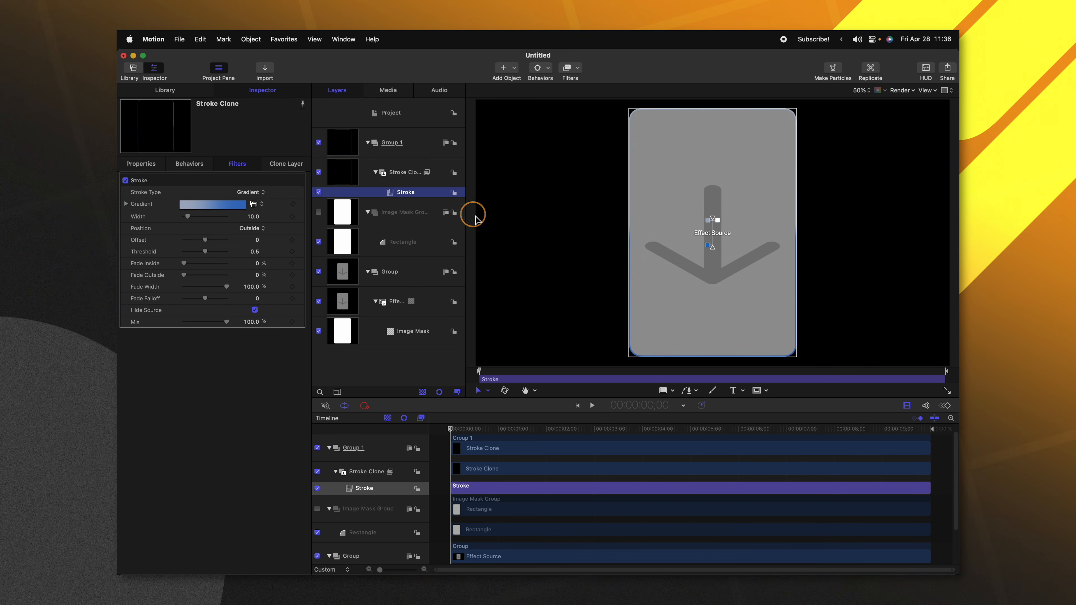
# Step: Recolour the stroke gradient with white at its start and bright cyan at its end
pyautogui.click(126, 204)
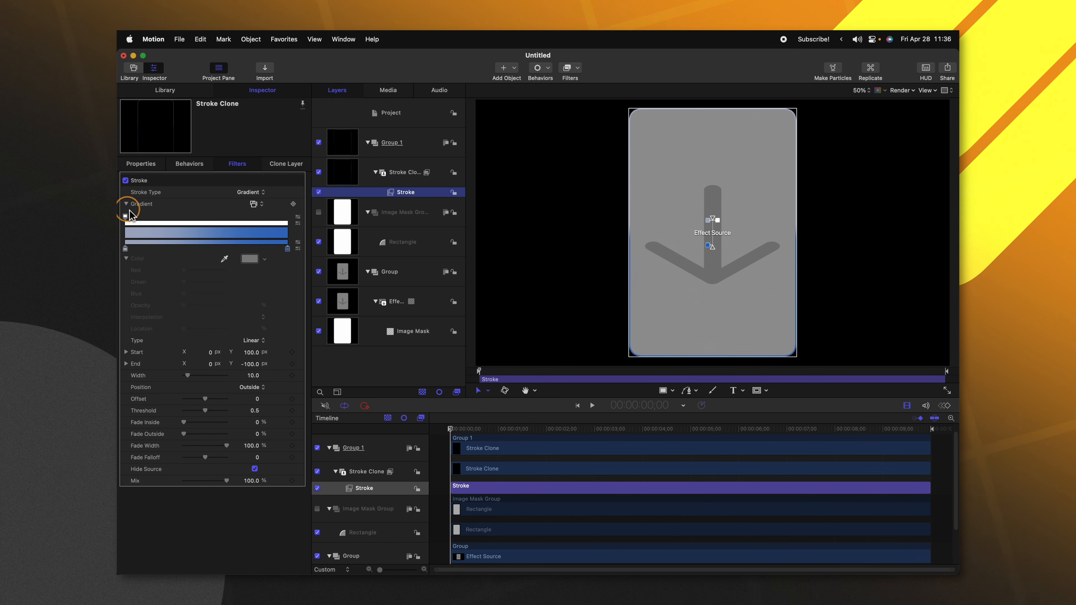
pyautogui.click(125, 249)
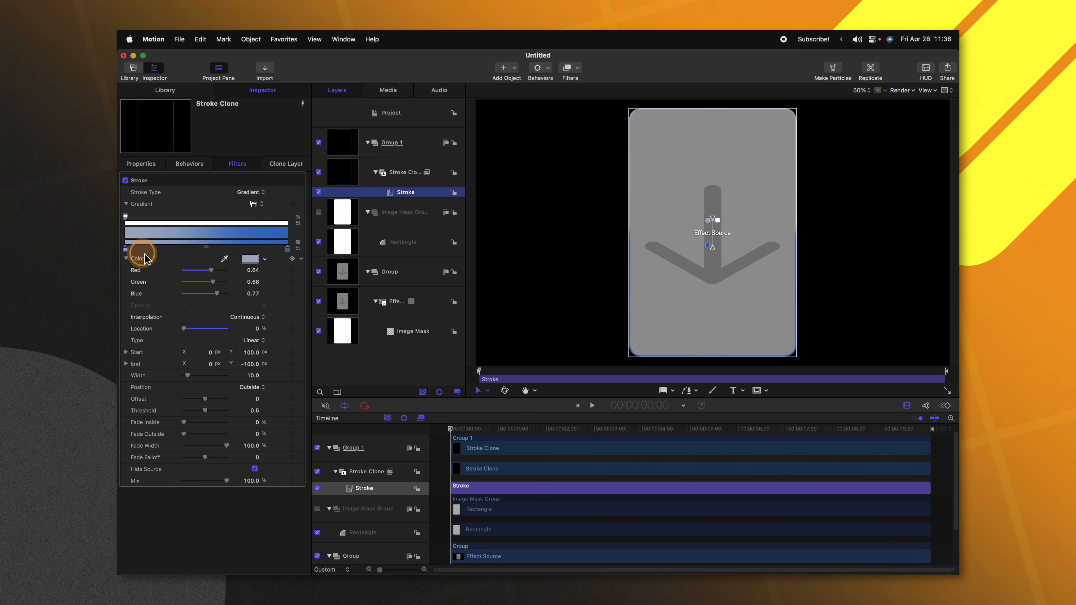
pyautogui.click(249, 259)
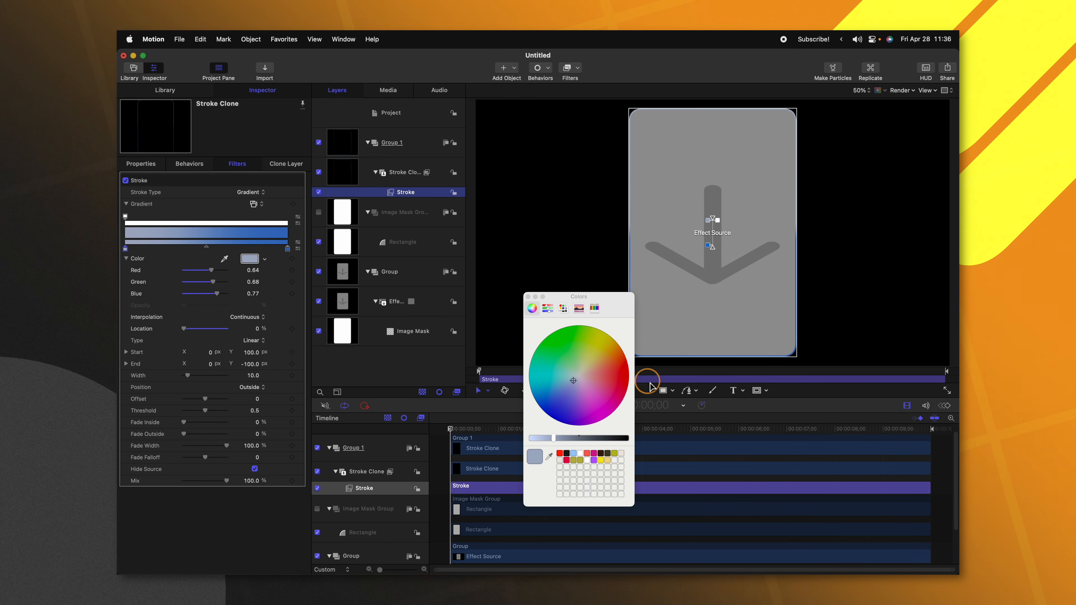
pyautogui.click(580, 453)
pyautogui.click(288, 248)
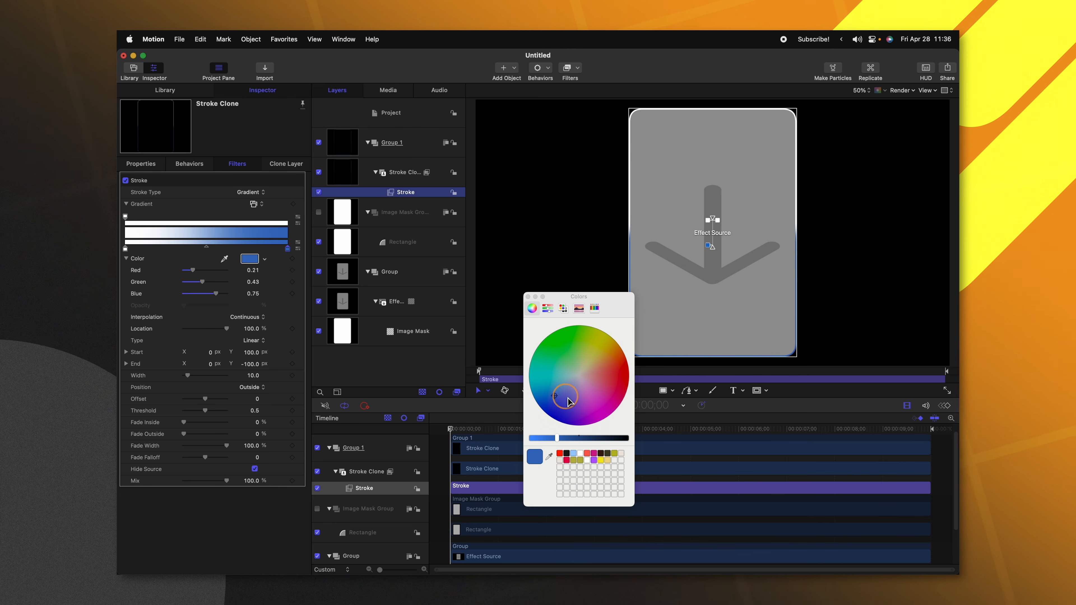
pyautogui.moveTo(567, 402); pyautogui.dragTo(486, 373)
pyautogui.click(523, 433)
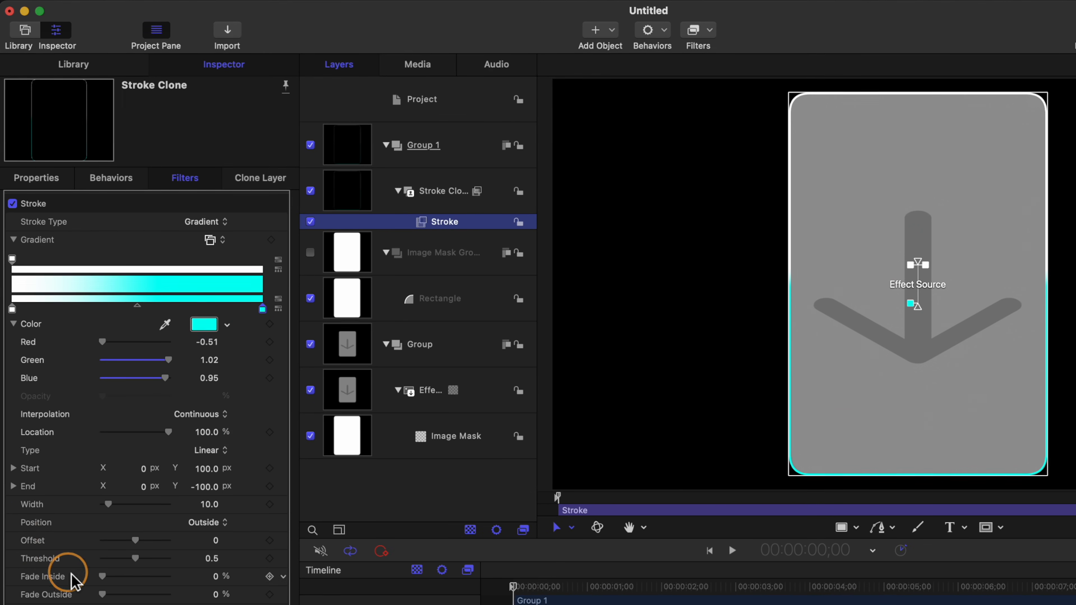
# Step: Expand the gradient's End coordinates and try adjusting the Y value
pyautogui.click(16, 487)
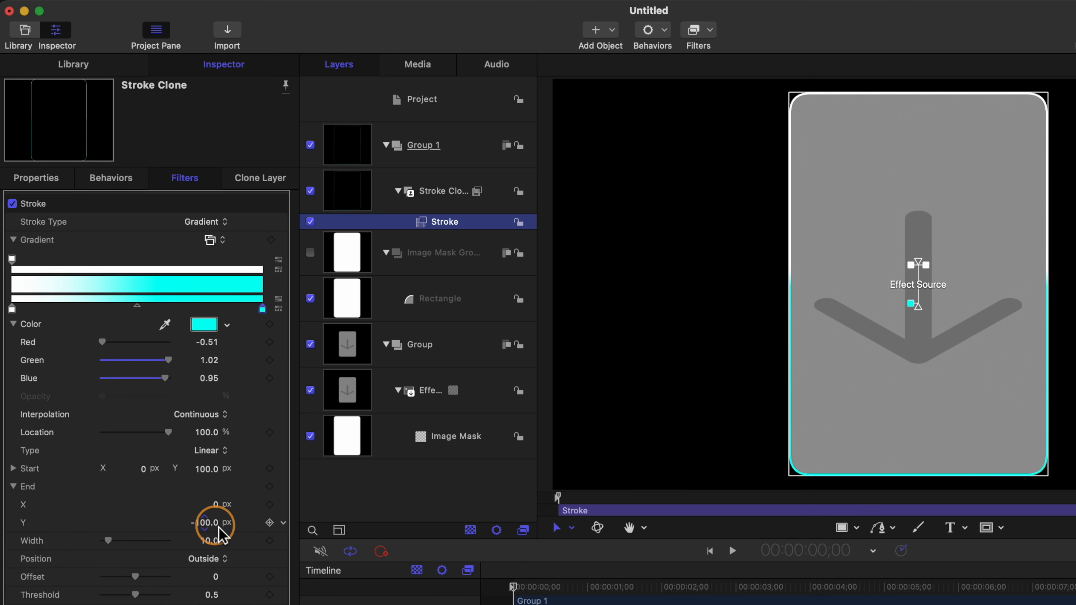
pyautogui.moveTo(204, 523); pyautogui.dragTo(205, 523)
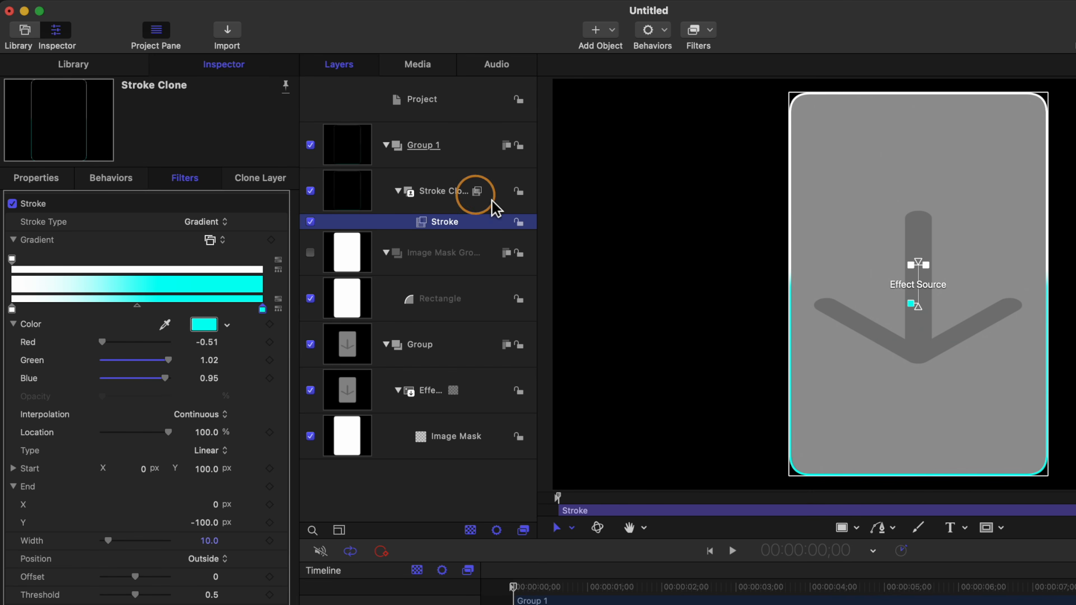
# Step: Collapse the existing layer groups and add a new group named Animation Group
pyautogui.click(385, 145)
pyautogui.click(386, 191)
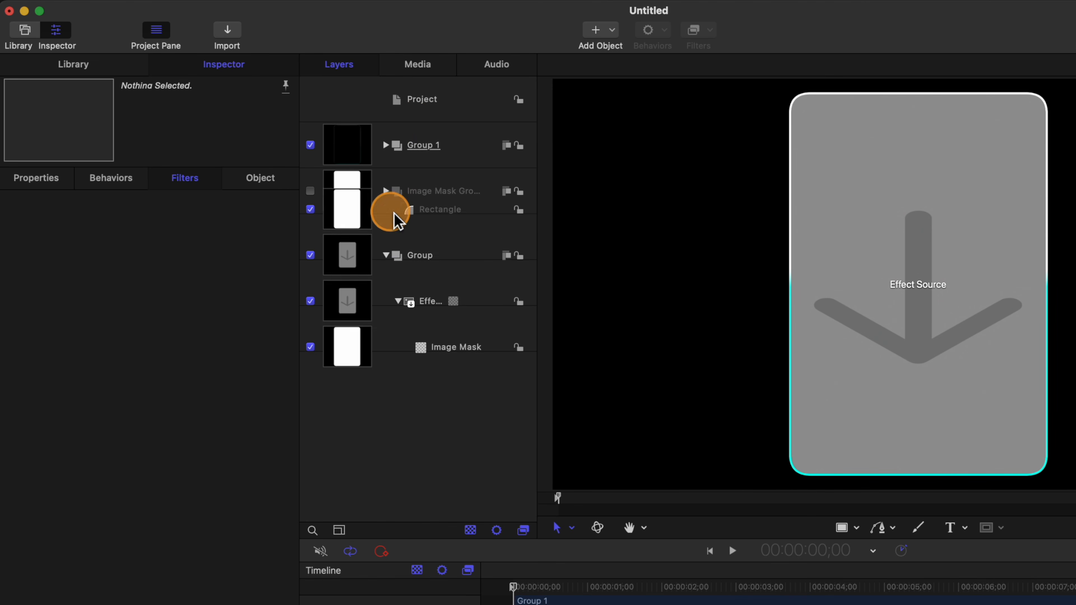
pyautogui.click(386, 237)
pyautogui.rightClick(427, 460)
pyautogui.click(425, 436)
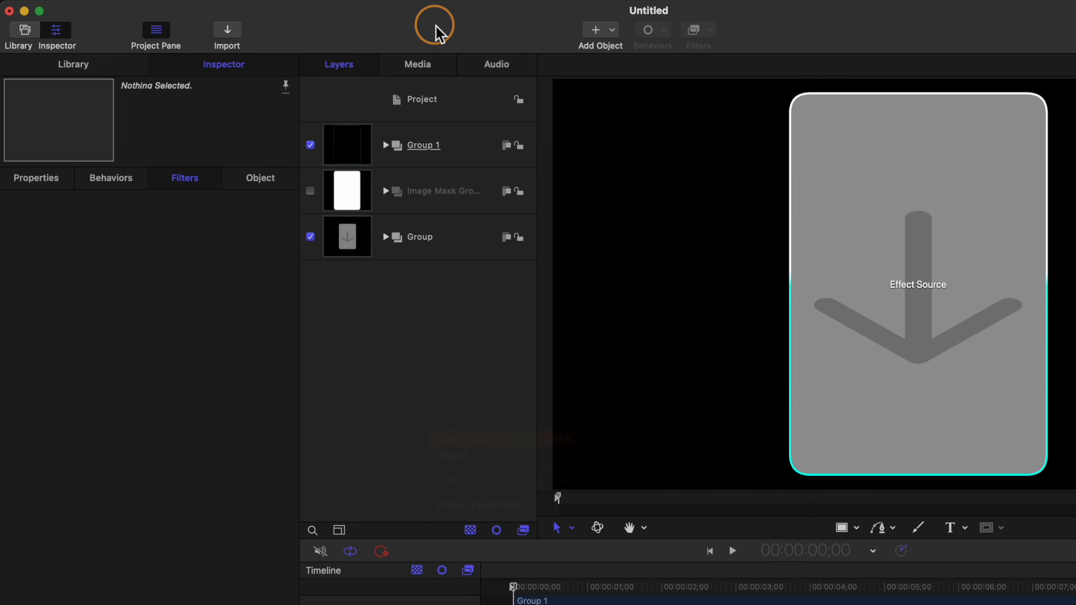
pyautogui.click(425, 145)
pyautogui.write('Animatiojn')
pyautogui.write(' Group')
pyautogui.press('Return')
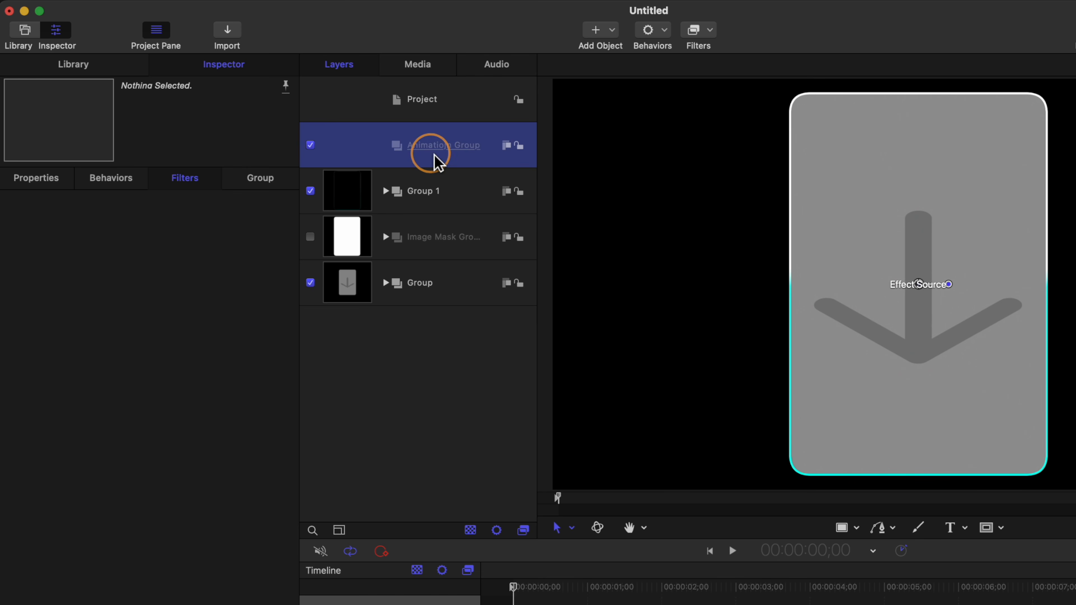
# Step: Rename Group 1 as Stroke Group
pyautogui.doubleClick(438, 199)
pyautogui.write('Stroke Group')
pyautogui.press('Return')
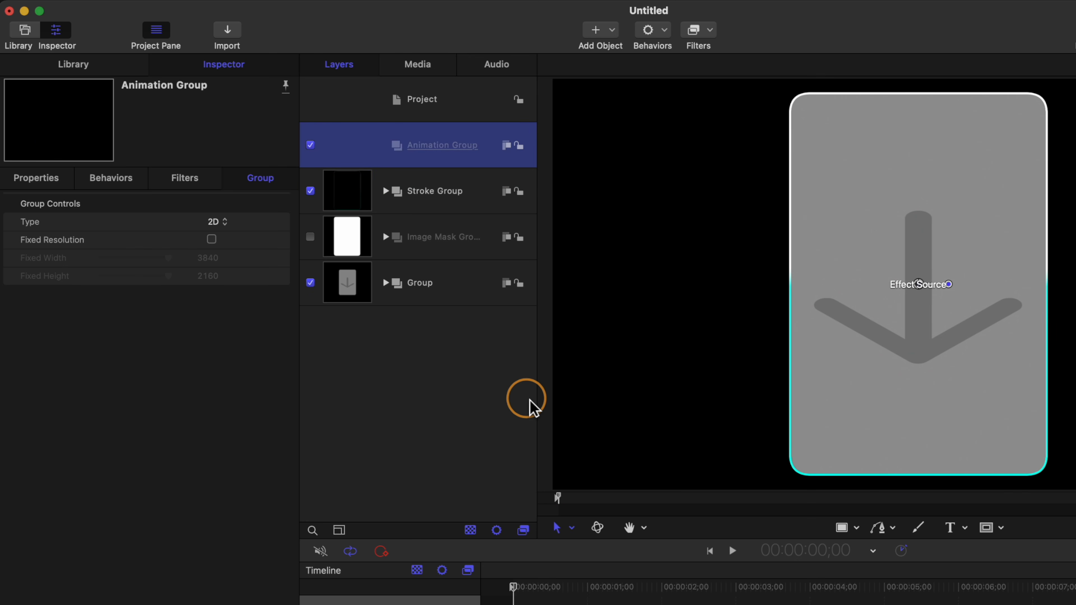
# Step: Draw a small rectangle beside the effect source in the Animation Group and turn off its visibility
pyautogui.click(843, 530)
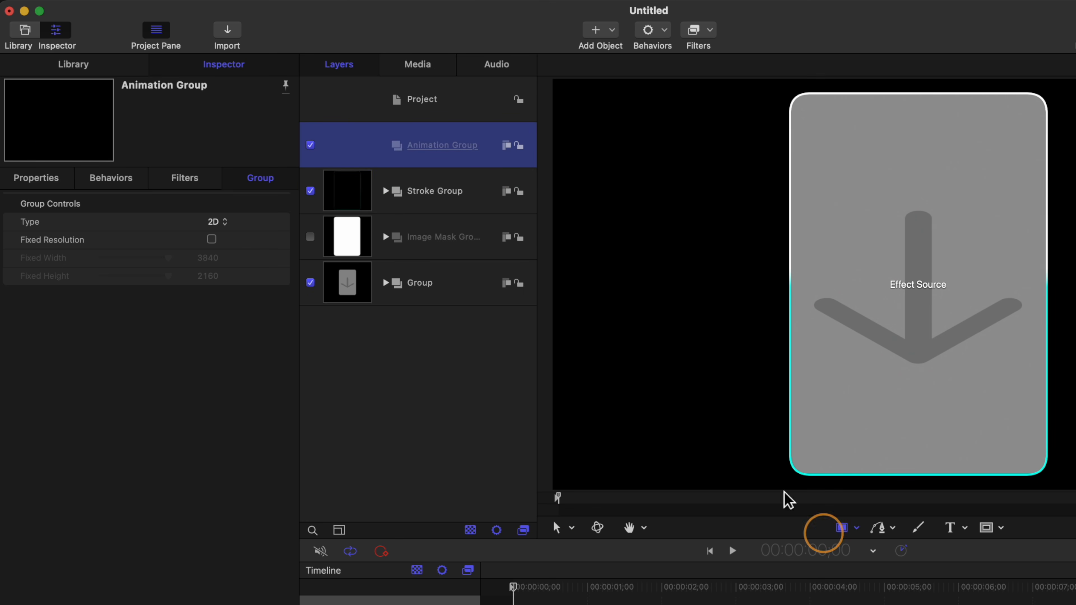
pyautogui.moveTo(707, 238); pyautogui.dragTo(745, 286)
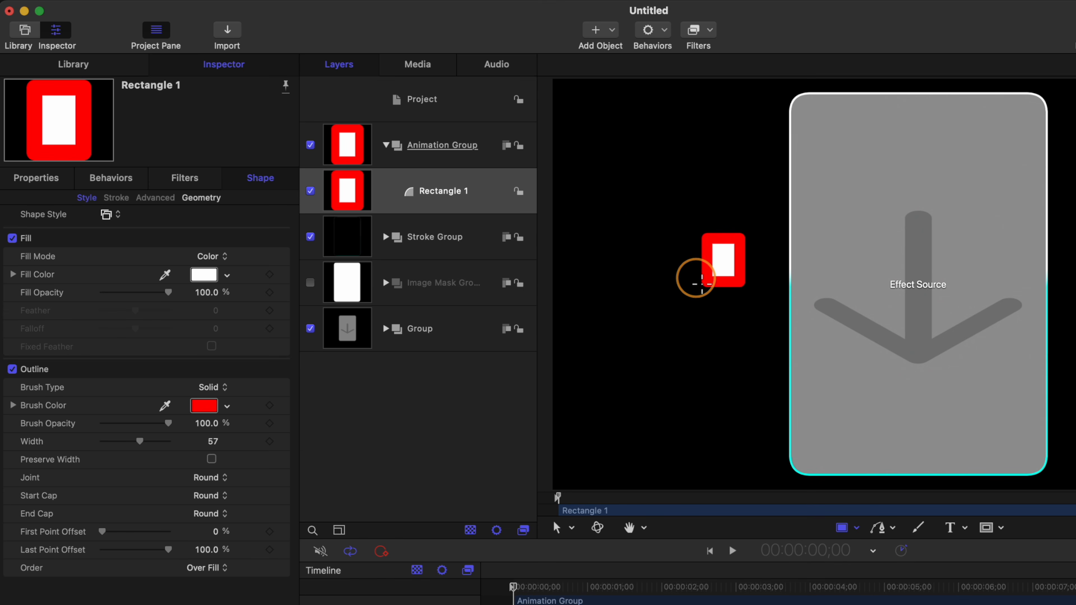
pyautogui.click(311, 192)
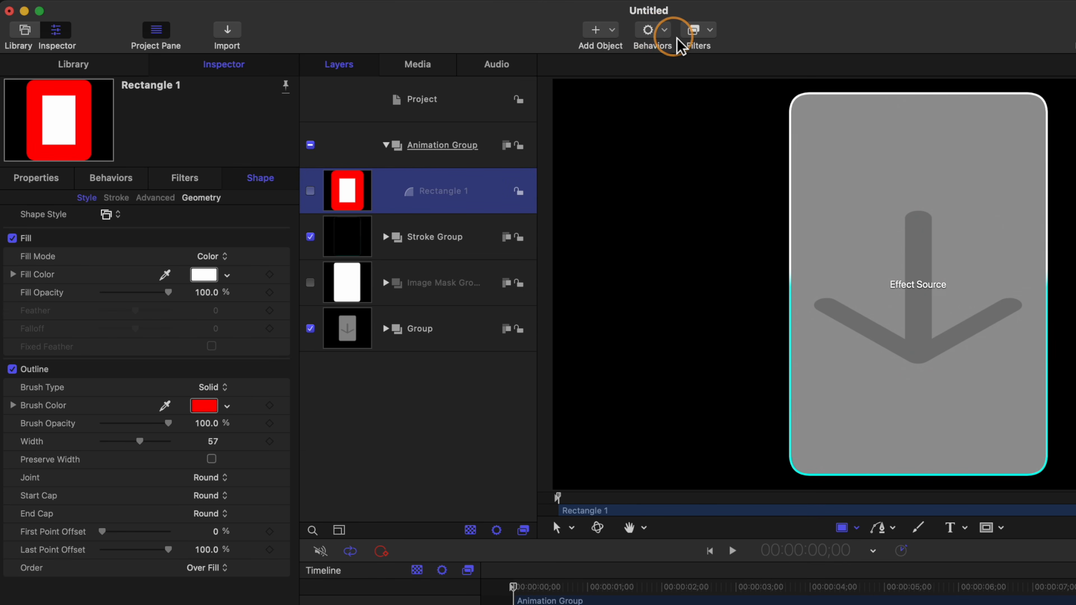
# Step: Add a Motion Path behavior to the hidden rectangle and set its path shape to Circle
pyautogui.click(664, 30)
pyautogui.moveTo(703, 68)
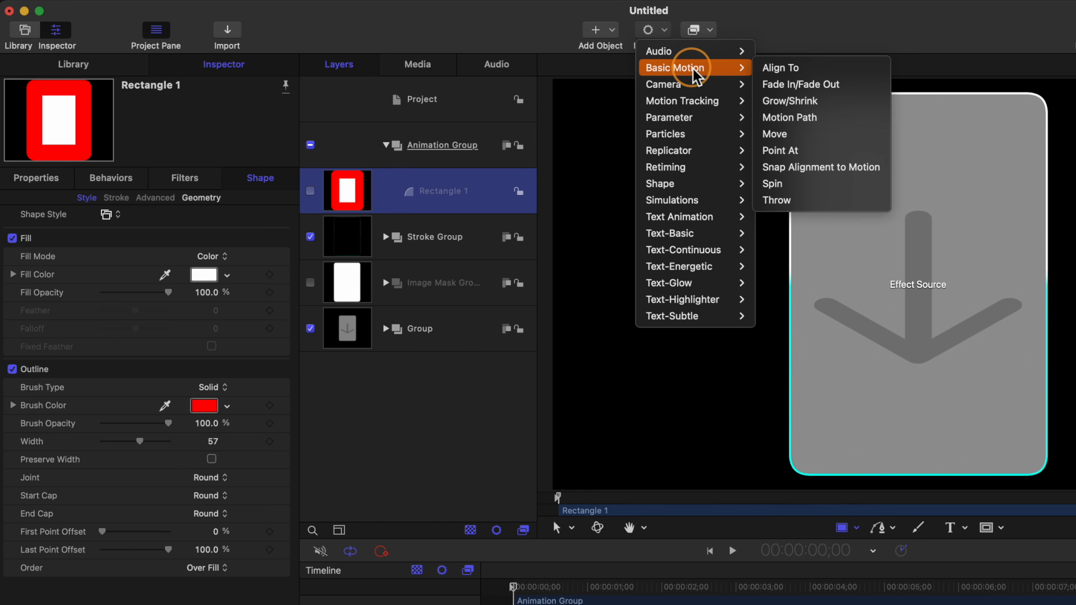
pyautogui.click(798, 118)
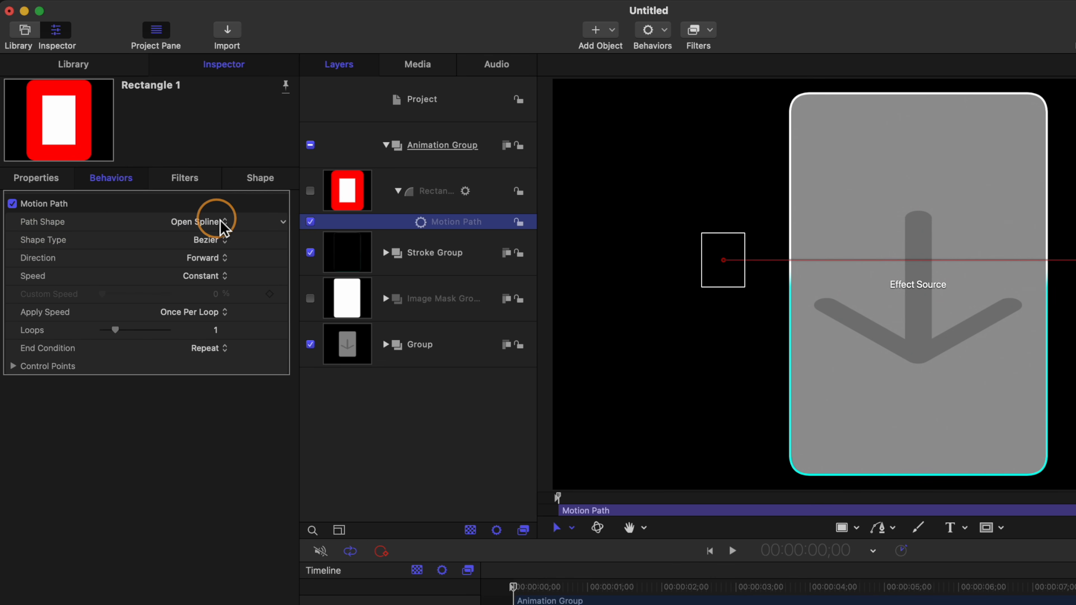
pyautogui.click(210, 221)
pyautogui.click(211, 257)
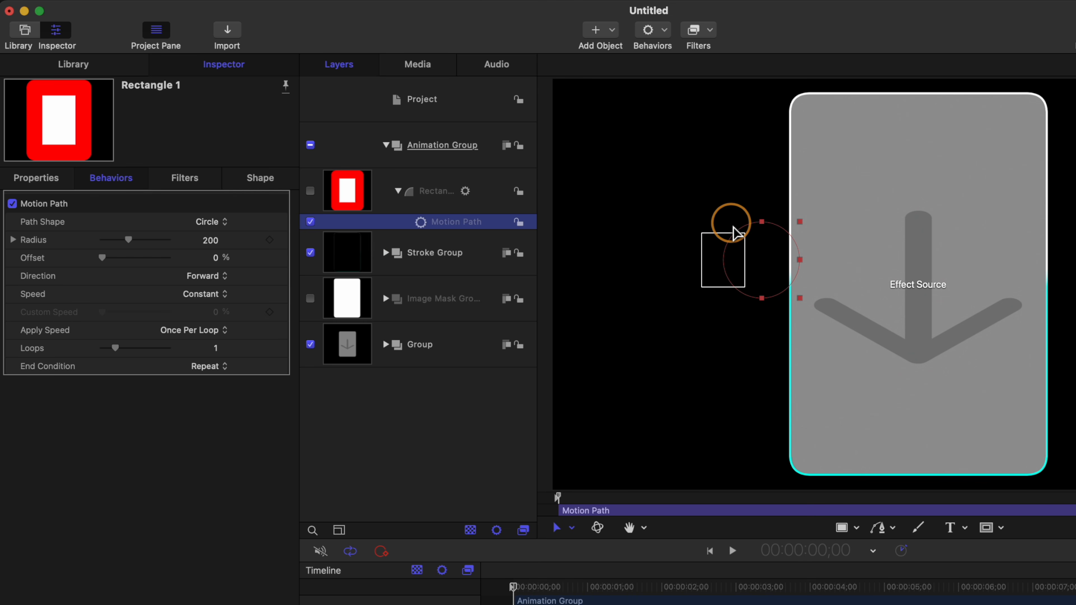
# Step: Enlarge the circular path to a radius of about 1195 and move the rectangle so the path surrounds the effect source
pyautogui.moveTo(547, 593); pyautogui.dragTo(487, 591)
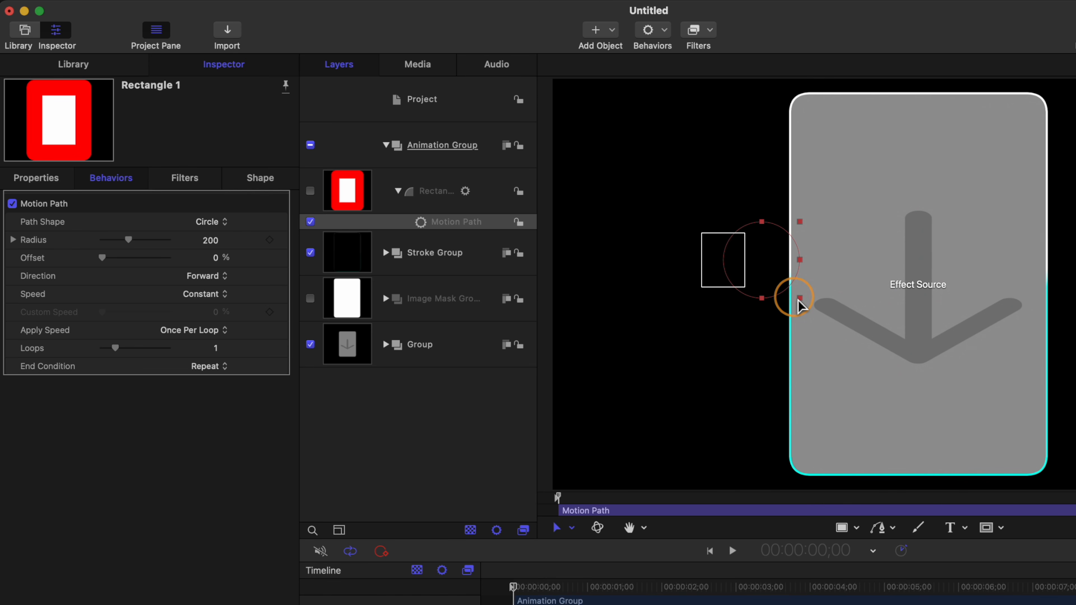
pyautogui.moveTo(799, 298); pyautogui.dragTo(1075, 487)
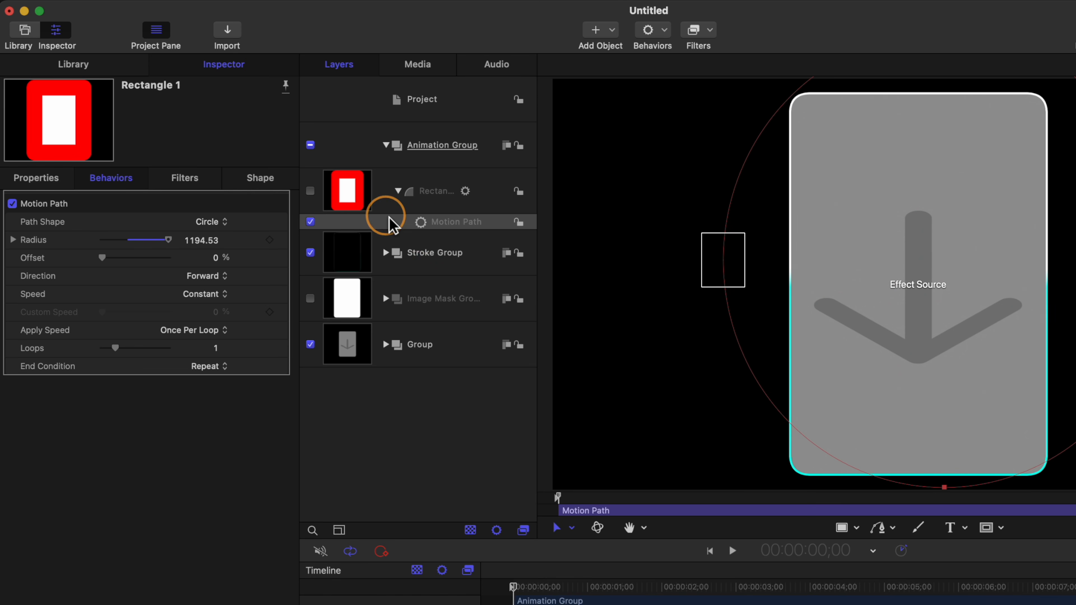
pyautogui.click(365, 203)
pyautogui.click(718, 255)
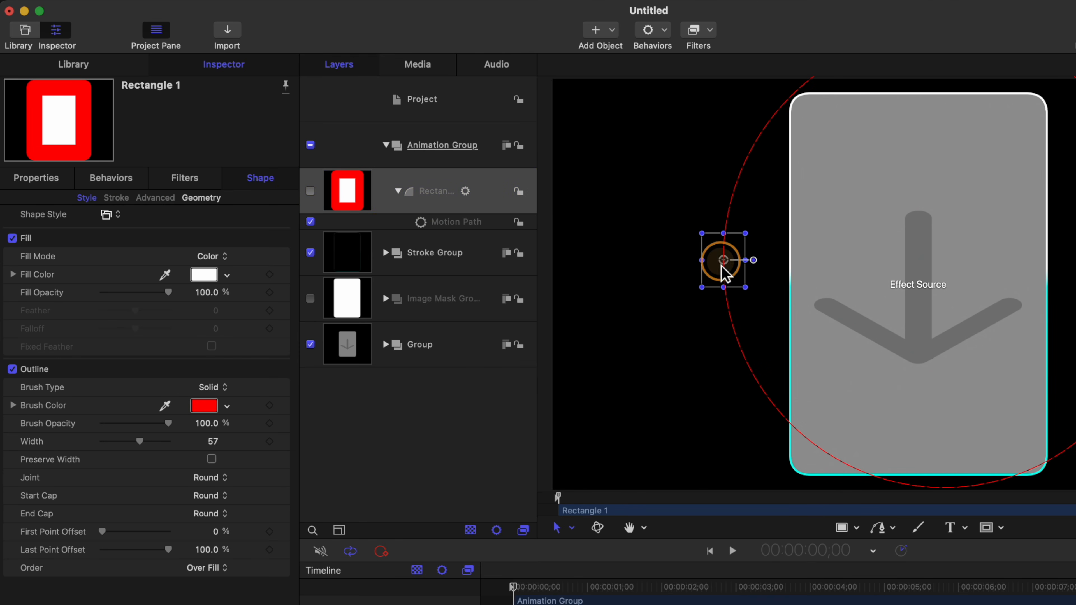
pyautogui.moveTo(751, 267); pyautogui.dragTo(702, 287)
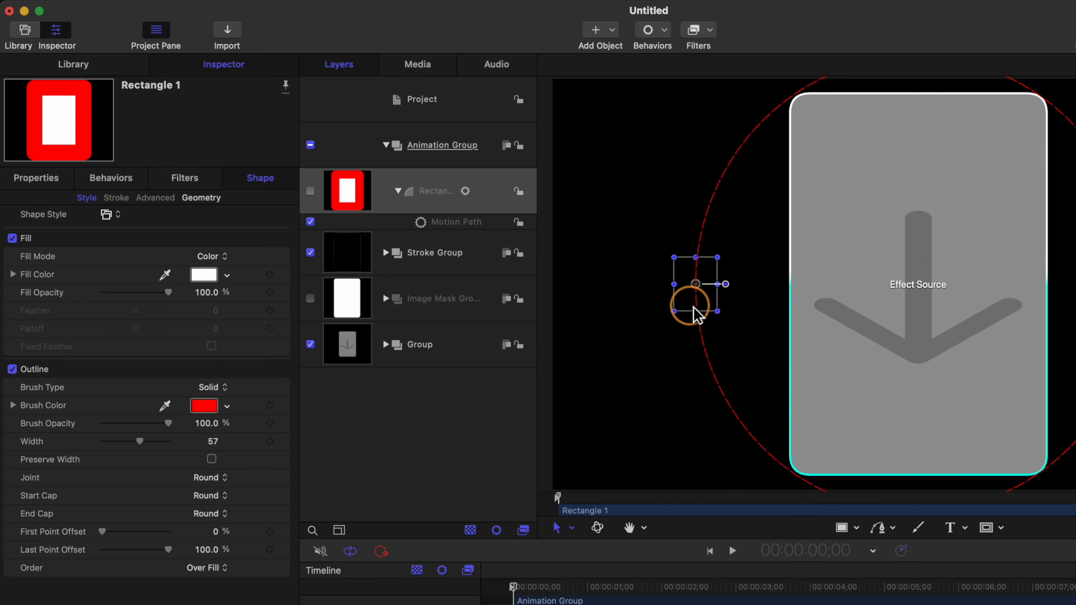
# Step: Add a Link parameter behavior to the gradient's End Y value in the Stroke Clone's Stroke filter
pyautogui.click(386, 253)
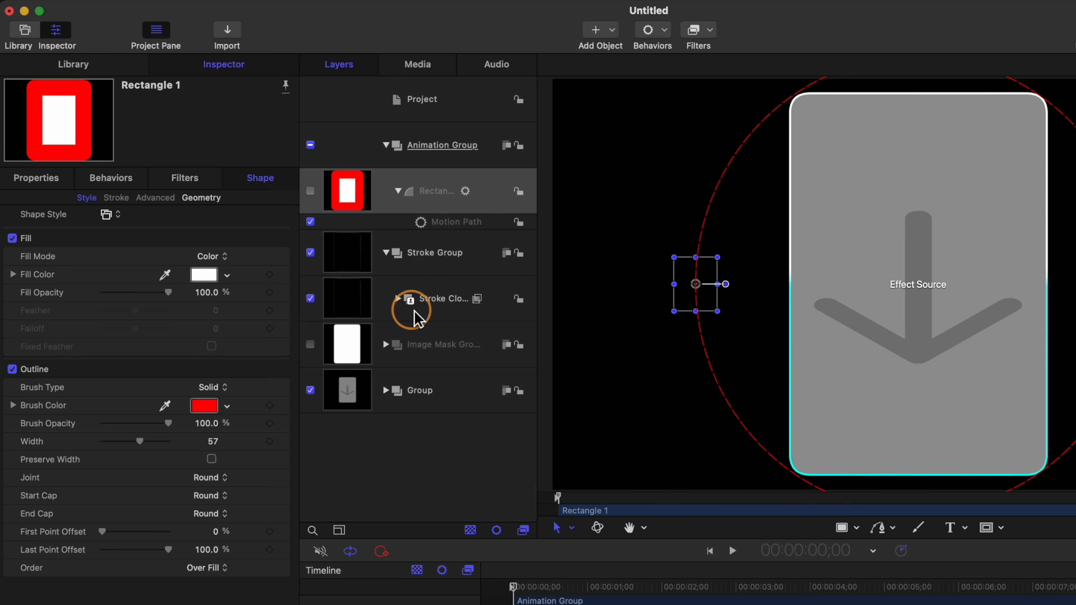
pyautogui.click(398, 299)
pyautogui.click(457, 329)
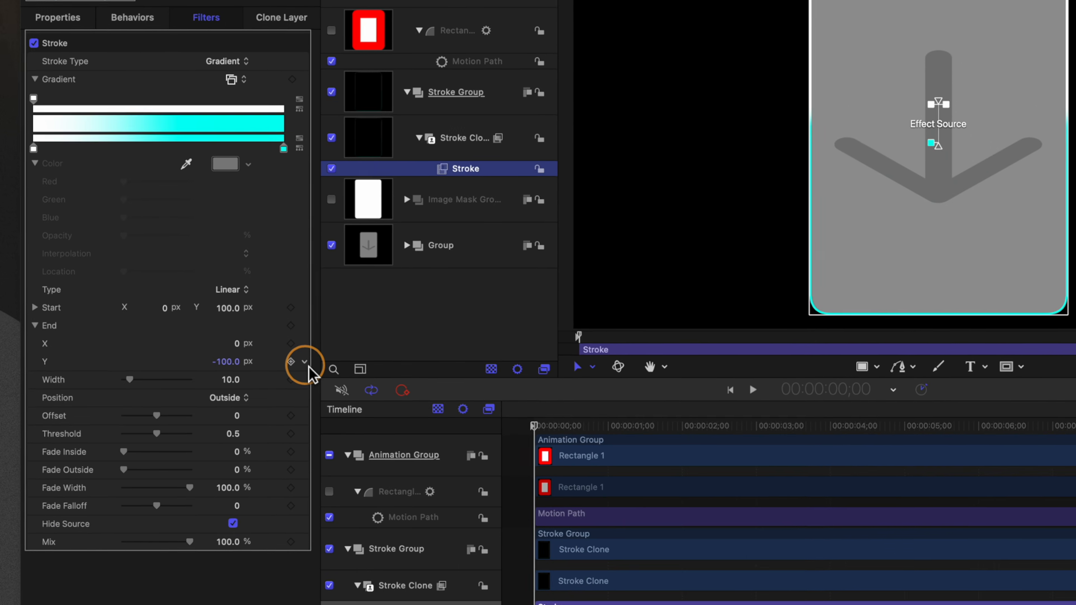
pyautogui.click(292, 454)
pyautogui.moveTo(373, 497)
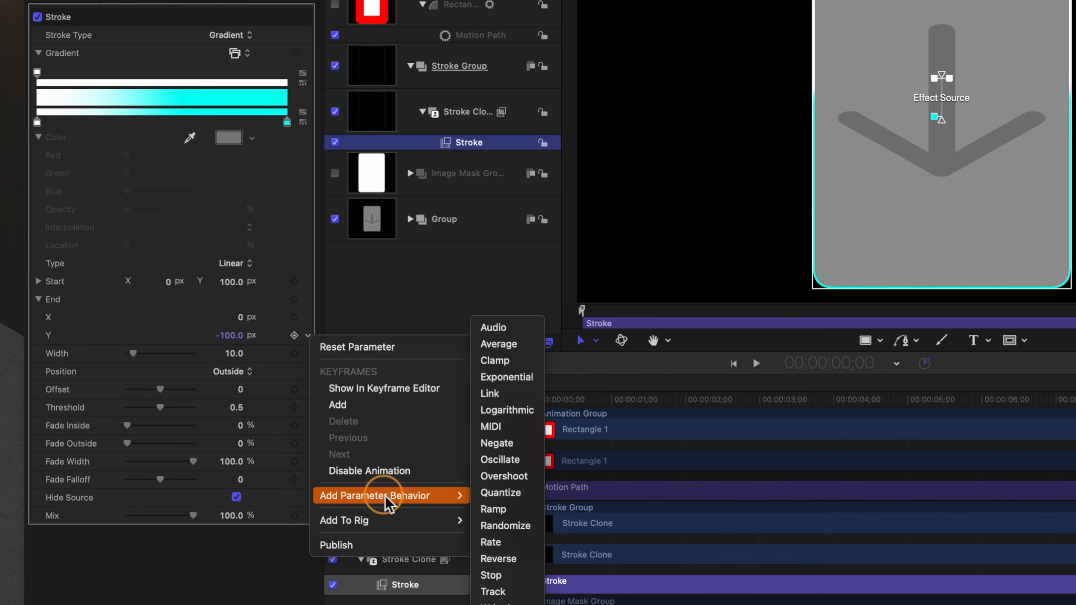
pyautogui.click(514, 398)
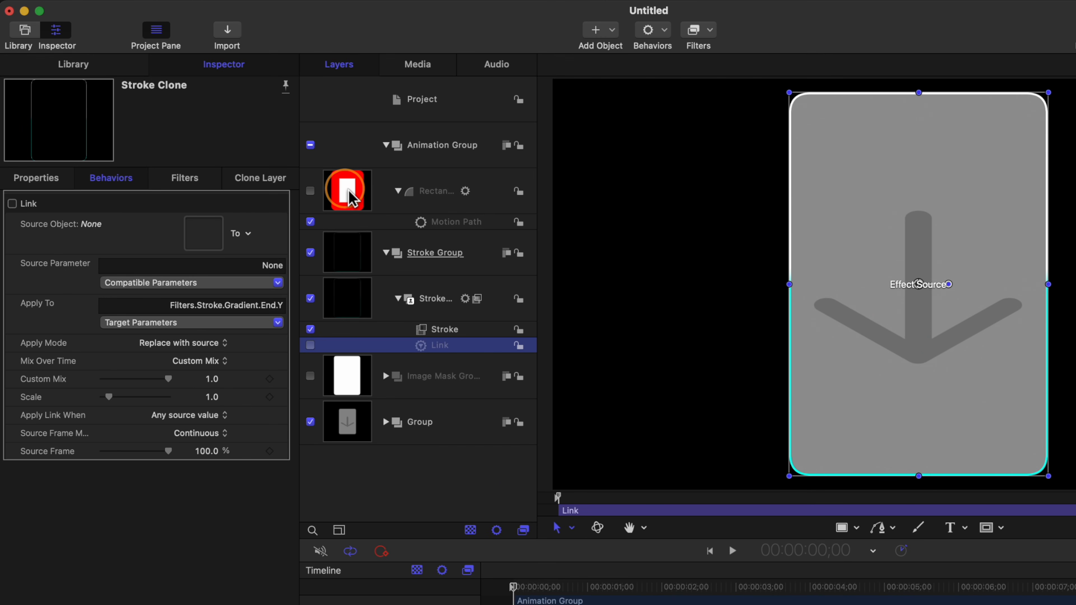
# Step: Set the Link's source object to Rectangle 1 and its source parameter to Properties.Transform.Position.Y
pyautogui.moveTo(350, 203); pyautogui.dragTo(214, 240)
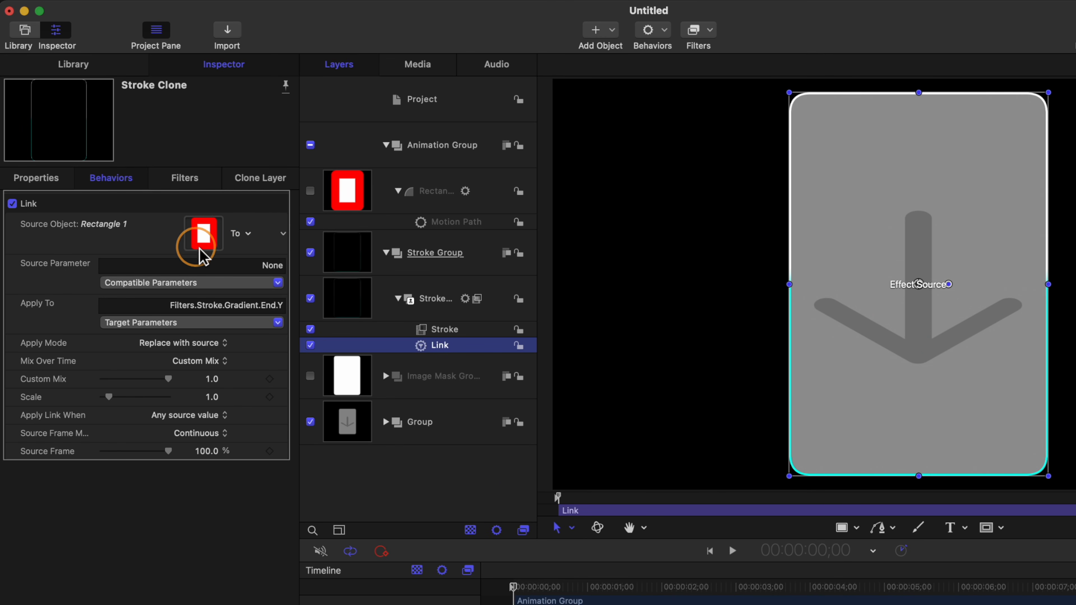
pyautogui.click(192, 283)
pyautogui.moveTo(185, 314)
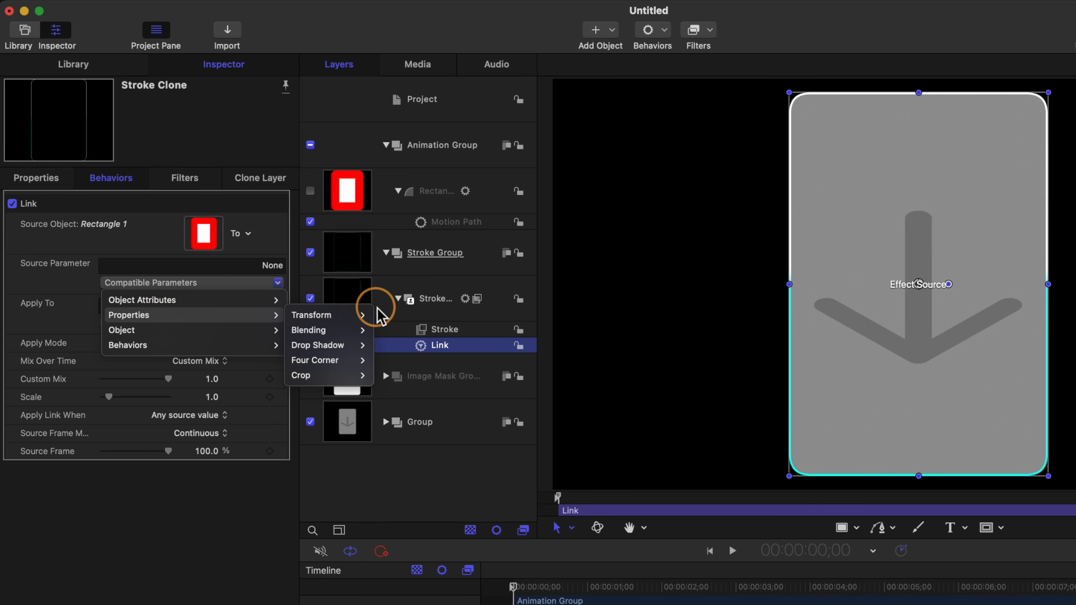
pyautogui.moveTo(355, 315)
pyautogui.moveTo(393, 315)
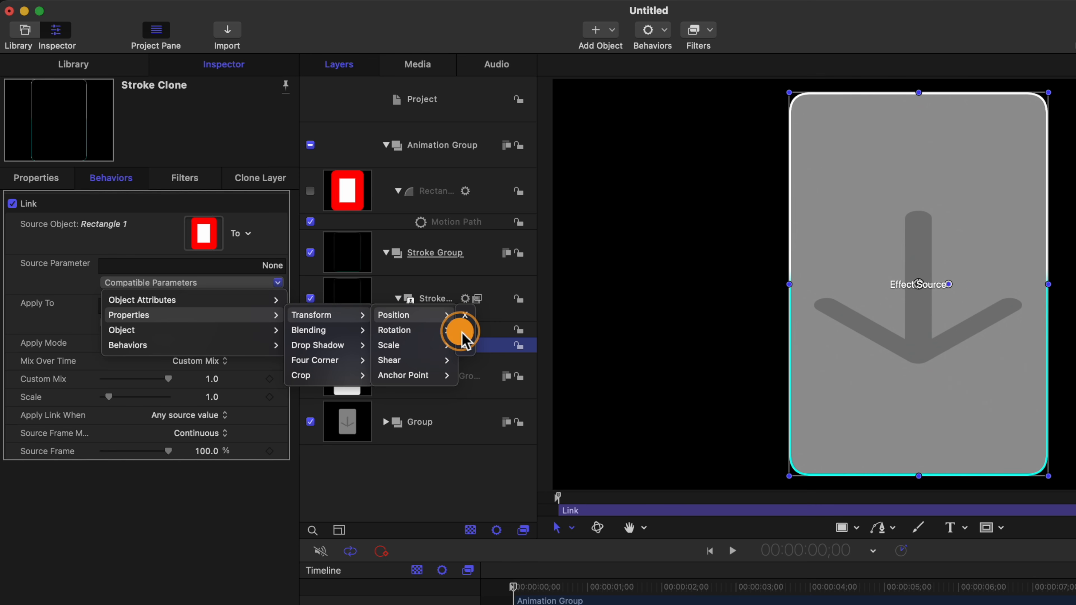
pyautogui.click(464, 331)
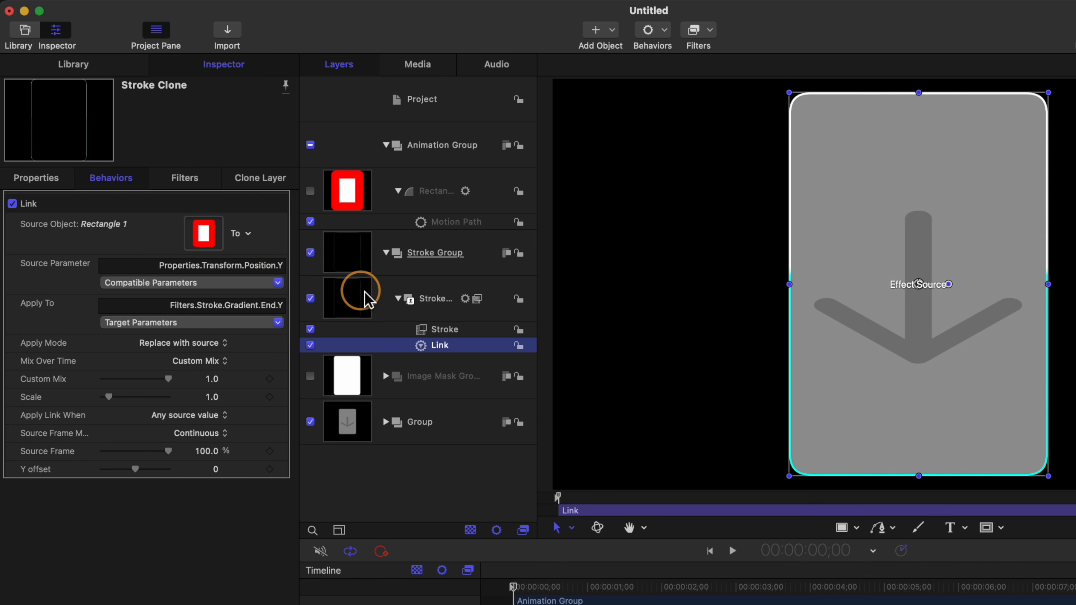
# Step: Add a second Link behavior to the Stroke filter's gradient End X value and set its source object to Rectangle 1
pyautogui.click(444, 331)
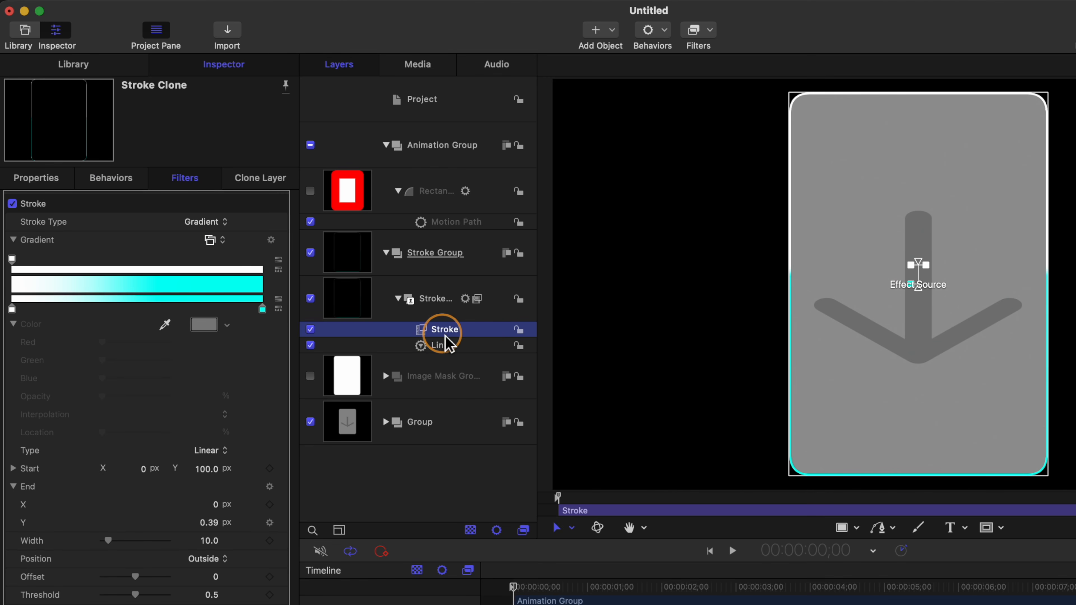
pyautogui.click(284, 504)
pyautogui.moveTo(449, 604)
pyautogui.click(418, 424)
pyautogui.moveTo(280, 199); pyautogui.dragTo(255, 199)
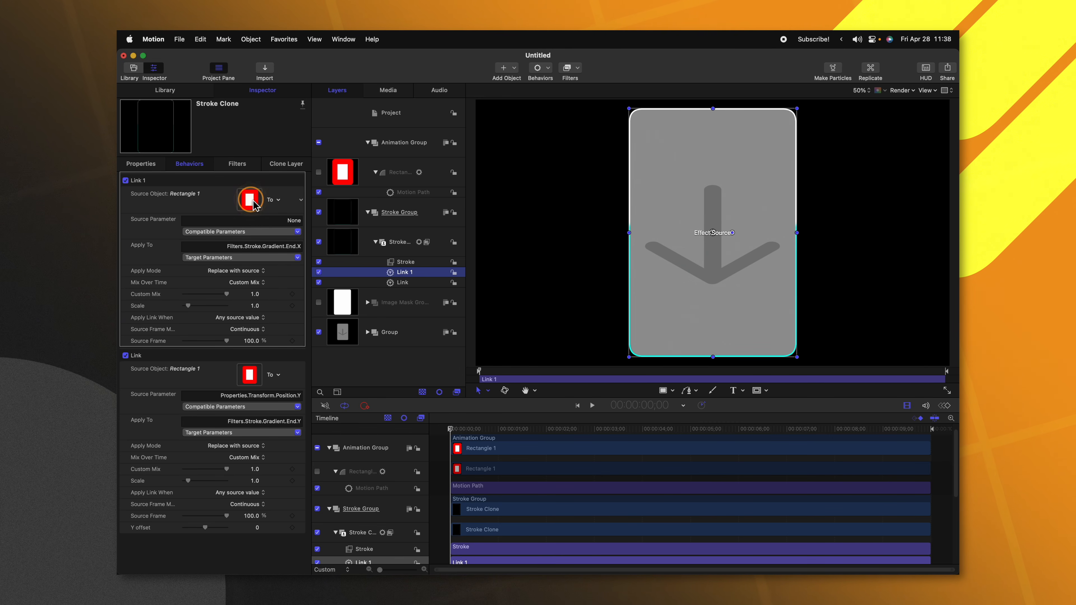
# Step: Set the End X Link's source parameter to Properties.Transform.Position.X and scrub through the timeline to check the gradient's movement
pyautogui.click(229, 233)
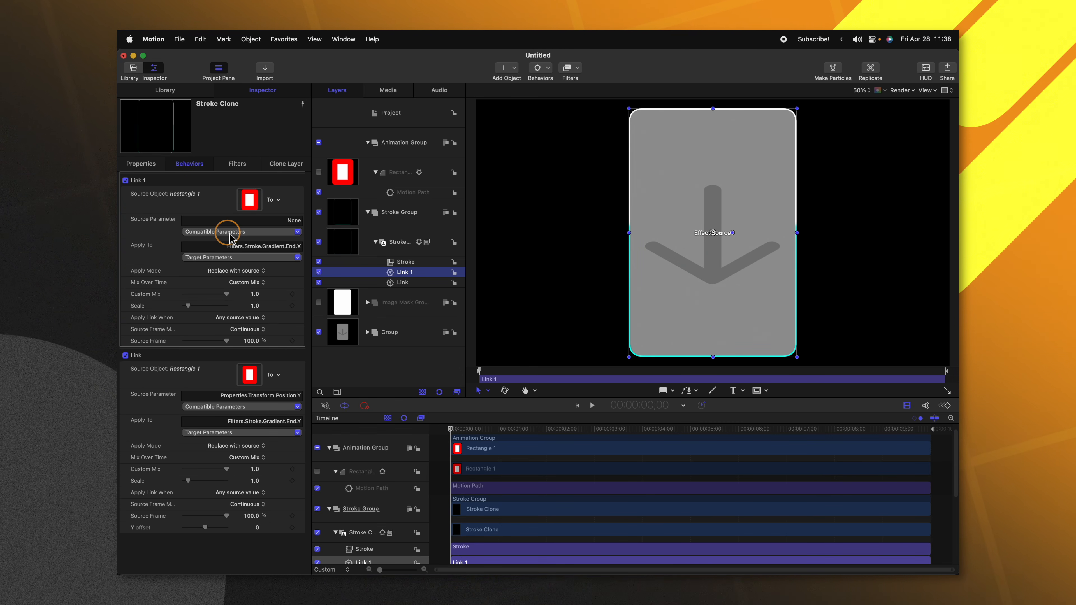
pyautogui.moveTo(224, 252)
pyautogui.click(334, 255)
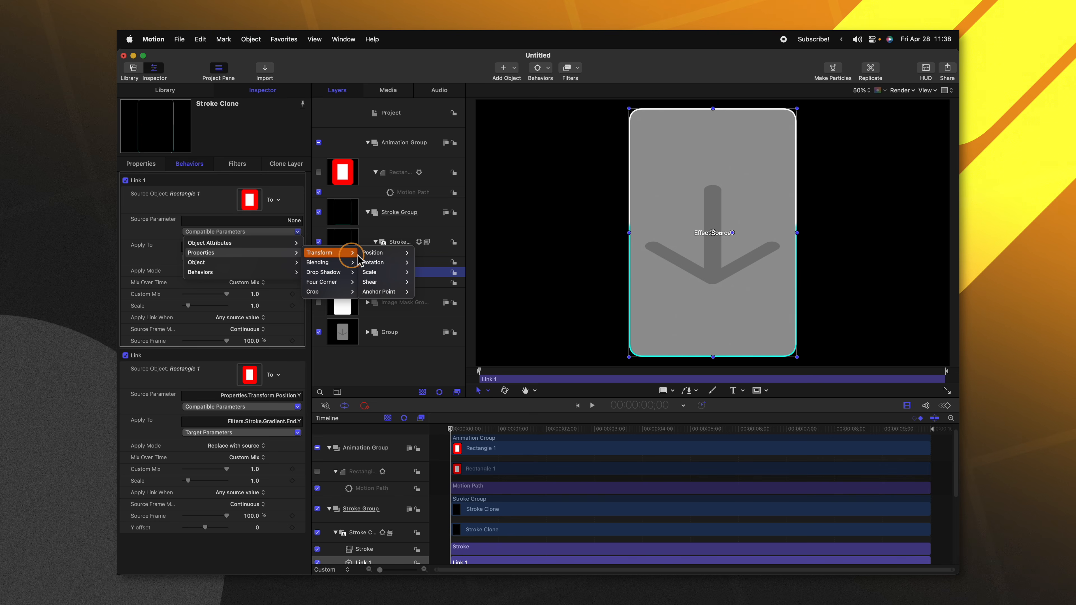
pyautogui.click(383, 254)
pyautogui.click(418, 253)
pyautogui.moveTo(452, 429); pyautogui.dragTo(596, 430)
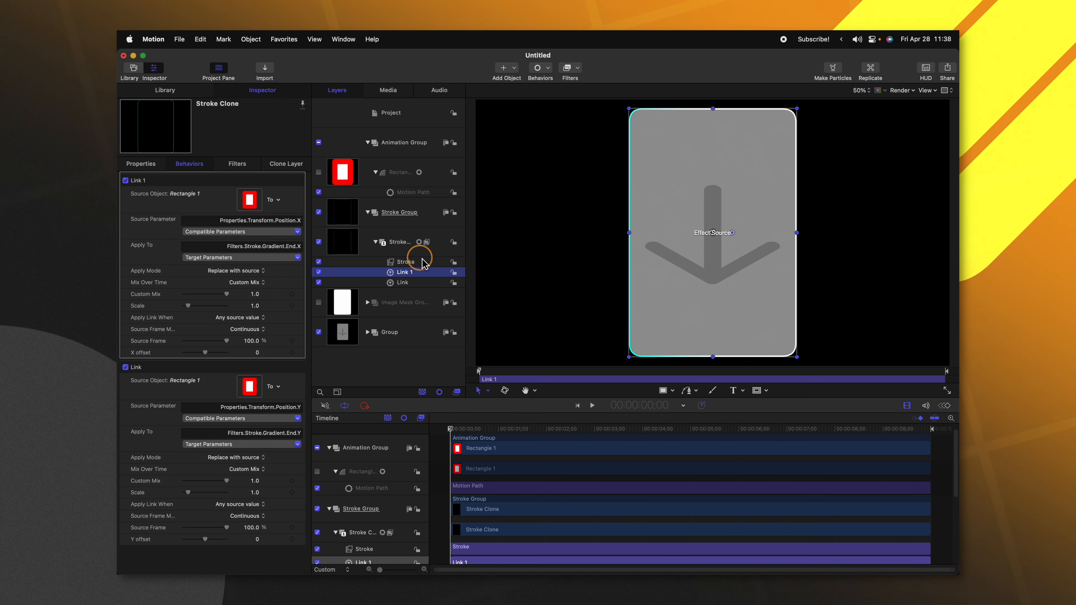
pyautogui.moveTo(514, 513)
pyautogui.mouseDown()
pyautogui.moveTo(772, 512)
pyautogui.moveTo(436, 513)
pyautogui.mouseUp()
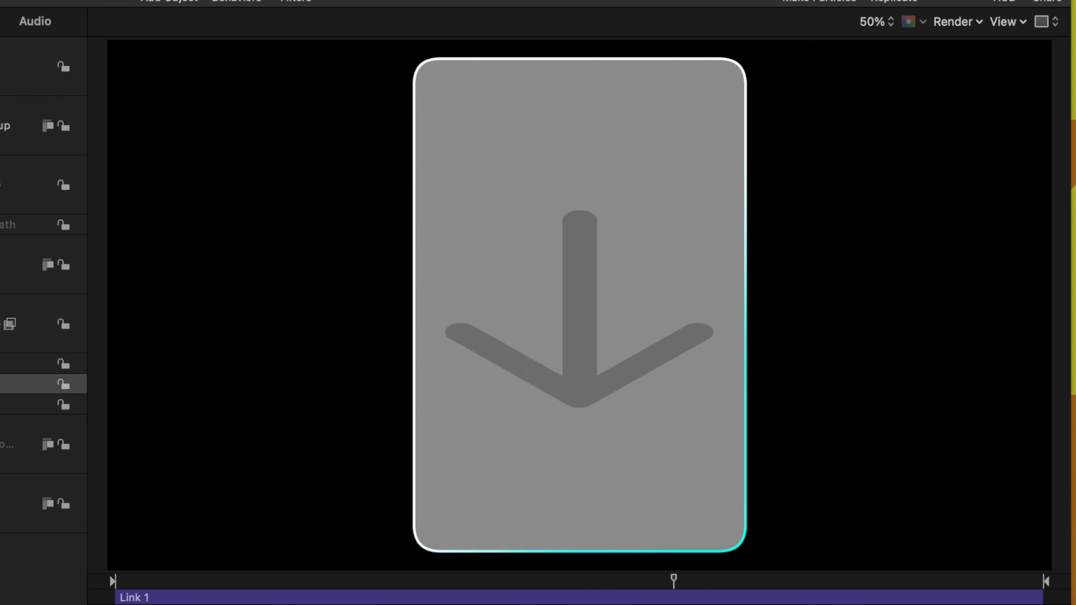
pyautogui.moveTo(971, 581); pyautogui.dragTo(147, 581)
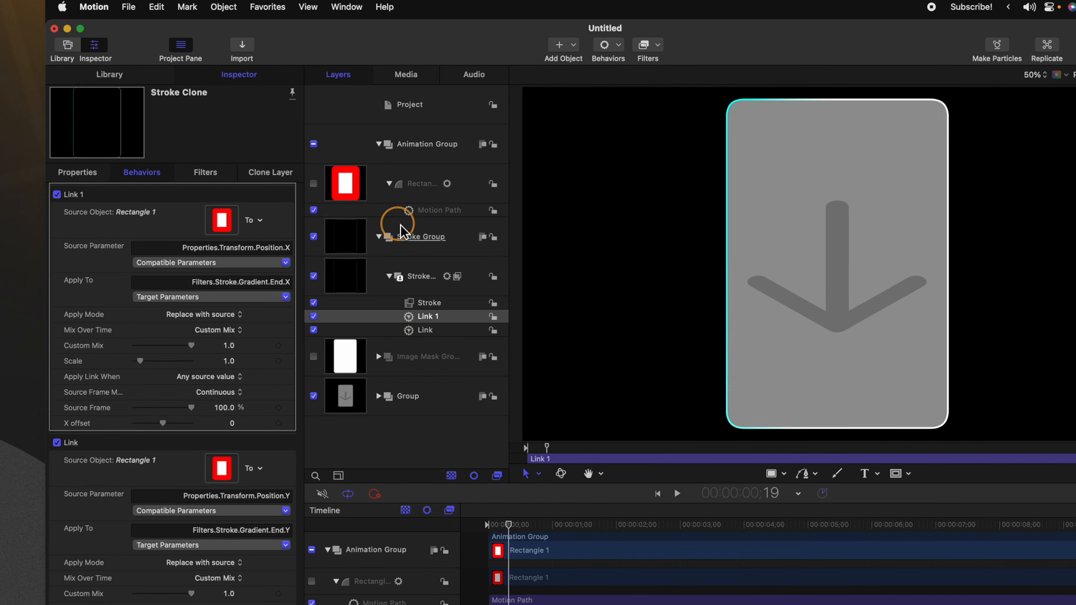
# Step: Apply the Neon glow filter to the Stroke Group and set its Outer Brightness to 0
pyautogui.click(404, 219)
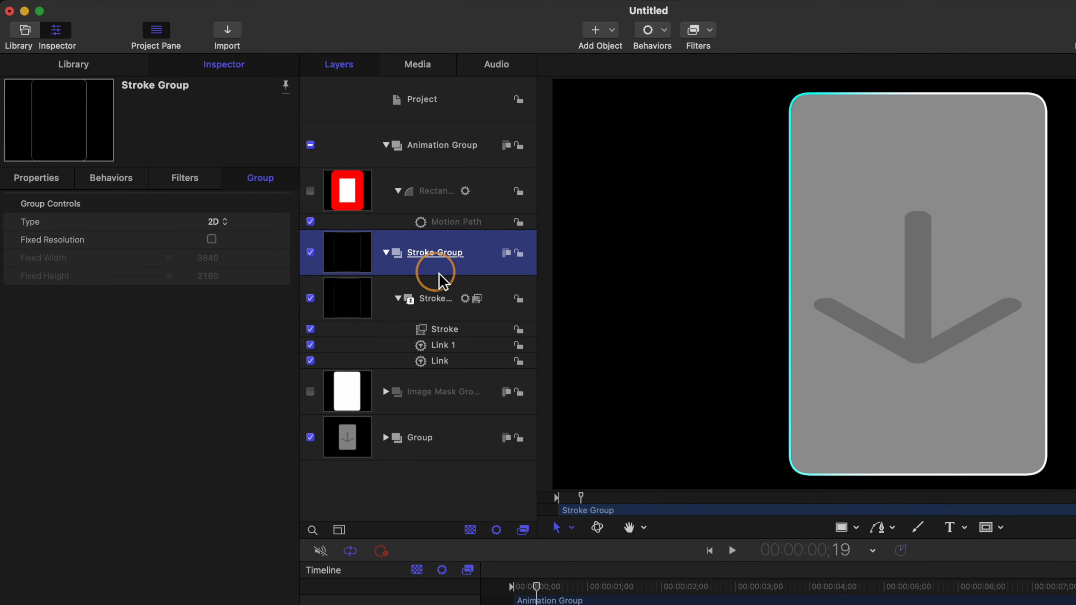
pyautogui.click(697, 44)
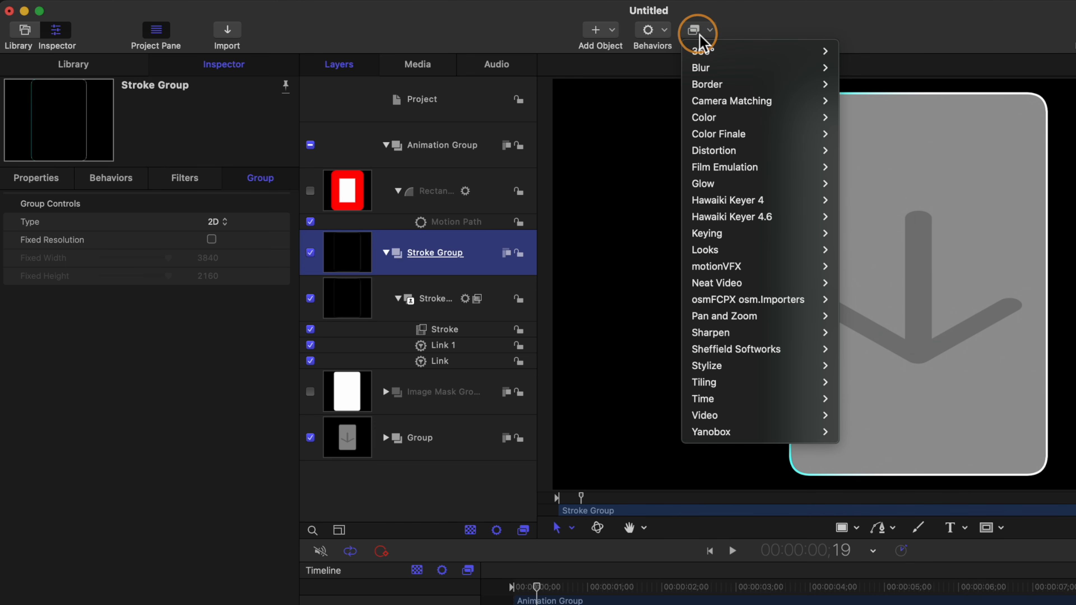
pyautogui.click(742, 189)
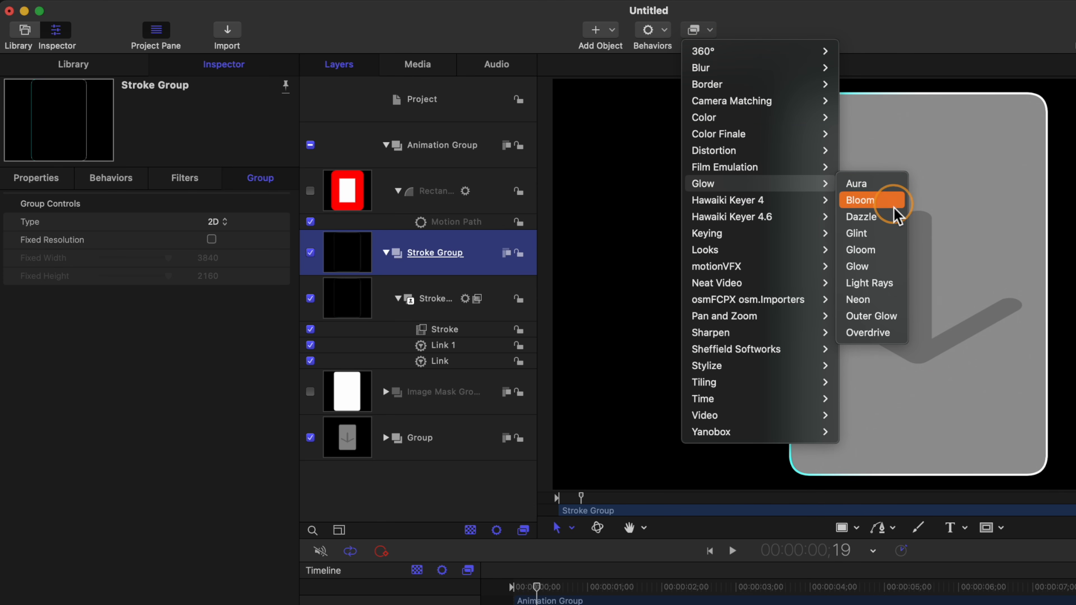
pyautogui.click(883, 306)
pyautogui.moveTo(111, 223); pyautogui.dragTo(113, 241)
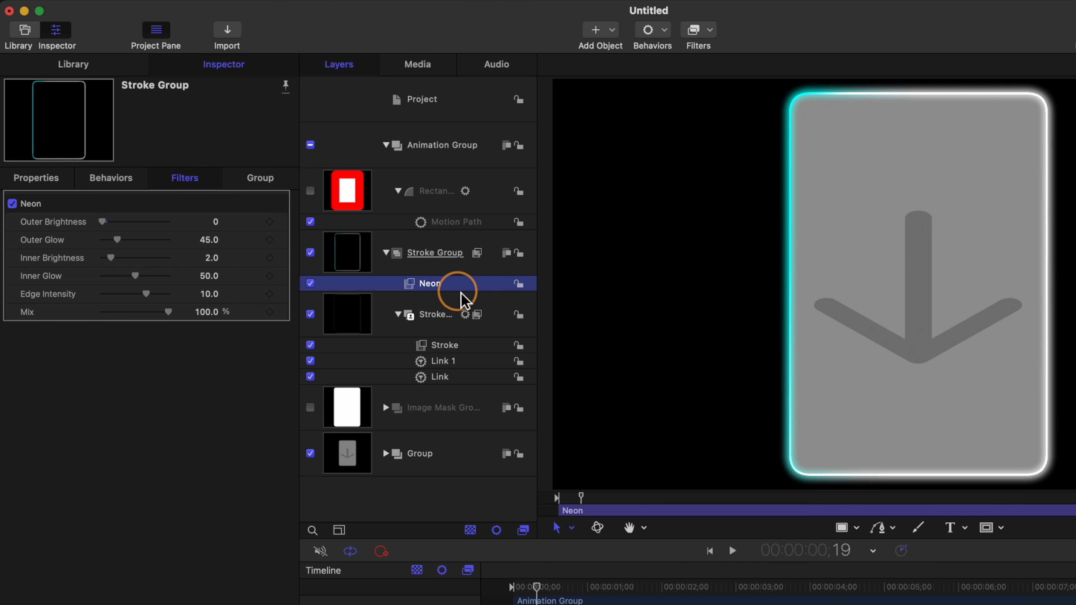
# Step: Add an opacity tag at the end of the Stroke filter's gradient, lower the starting tag's opacity to about 29%, and preview the animation
pyautogui.click(460, 346)
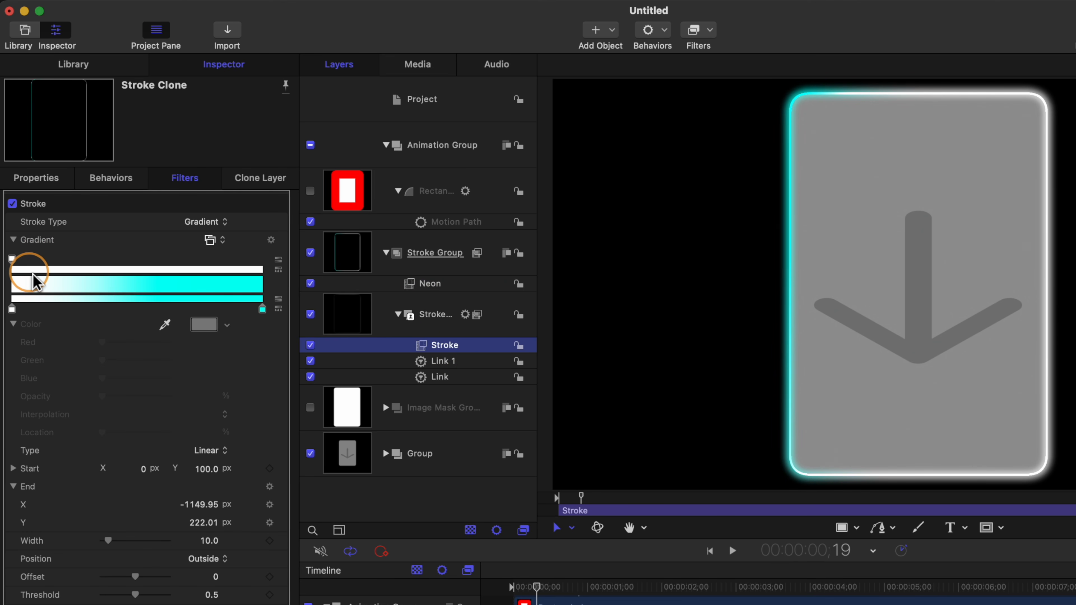
pyautogui.click(263, 276)
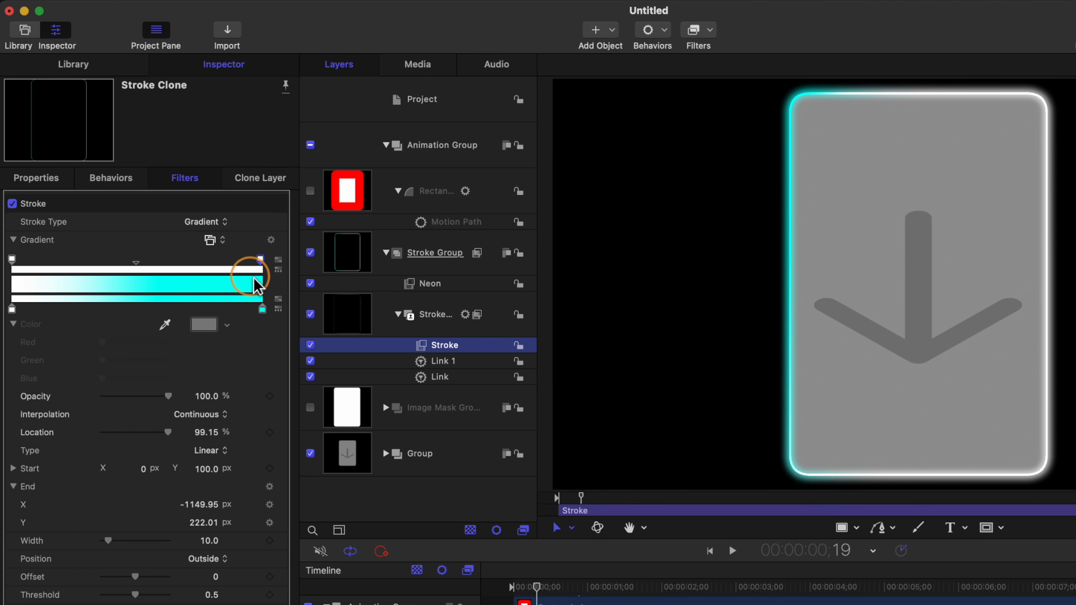
pyautogui.click(12, 260)
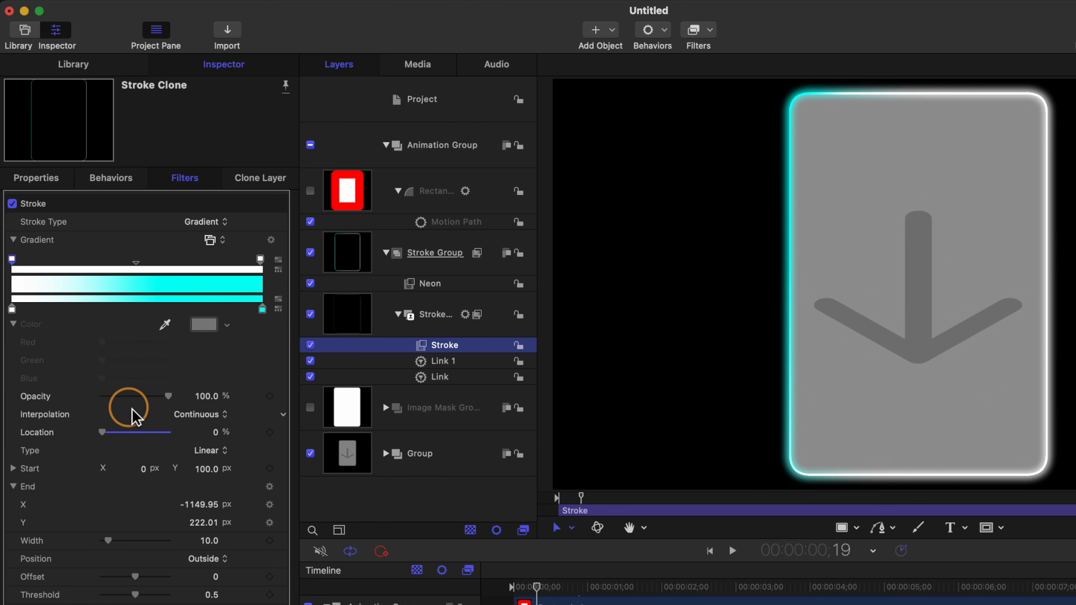
pyautogui.moveTo(168, 396); pyautogui.dragTo(139, 397)
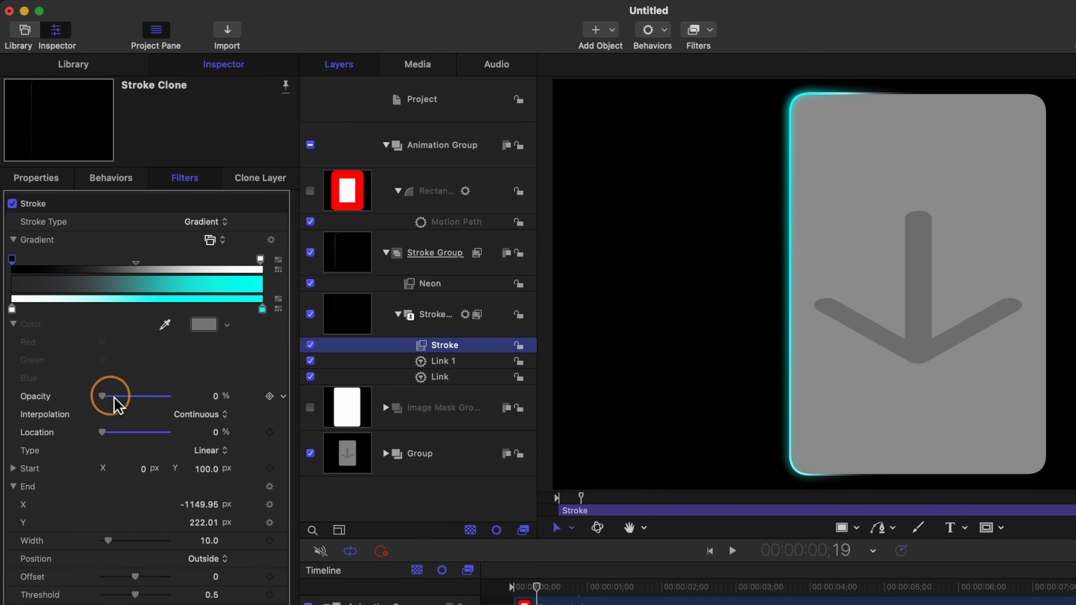
pyautogui.moveTo(111, 399); pyautogui.dragTo(125, 401)
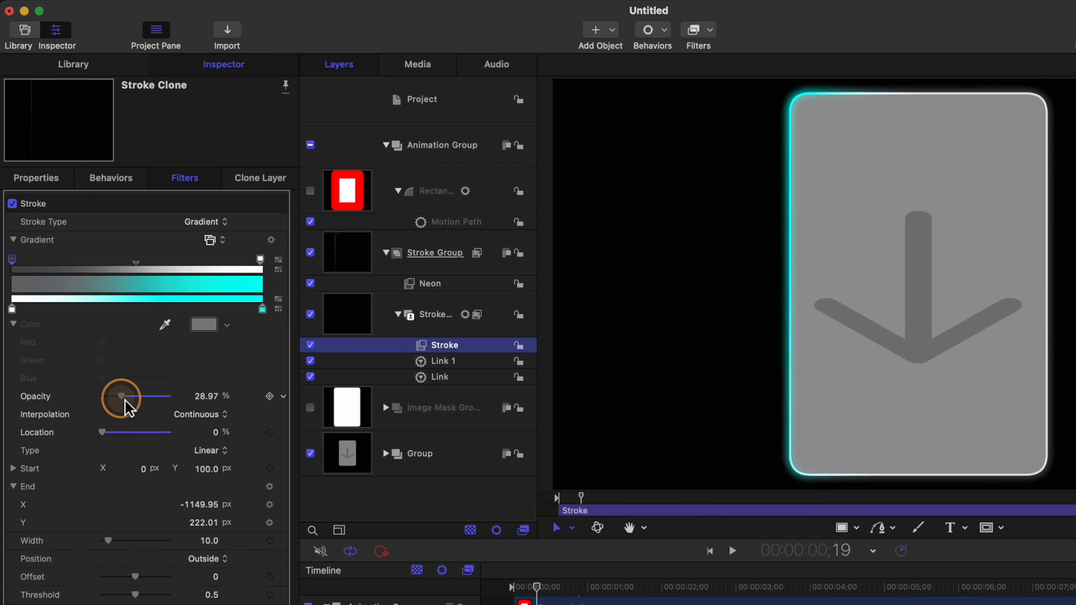
pyautogui.click(526, 588)
pyautogui.press('space')
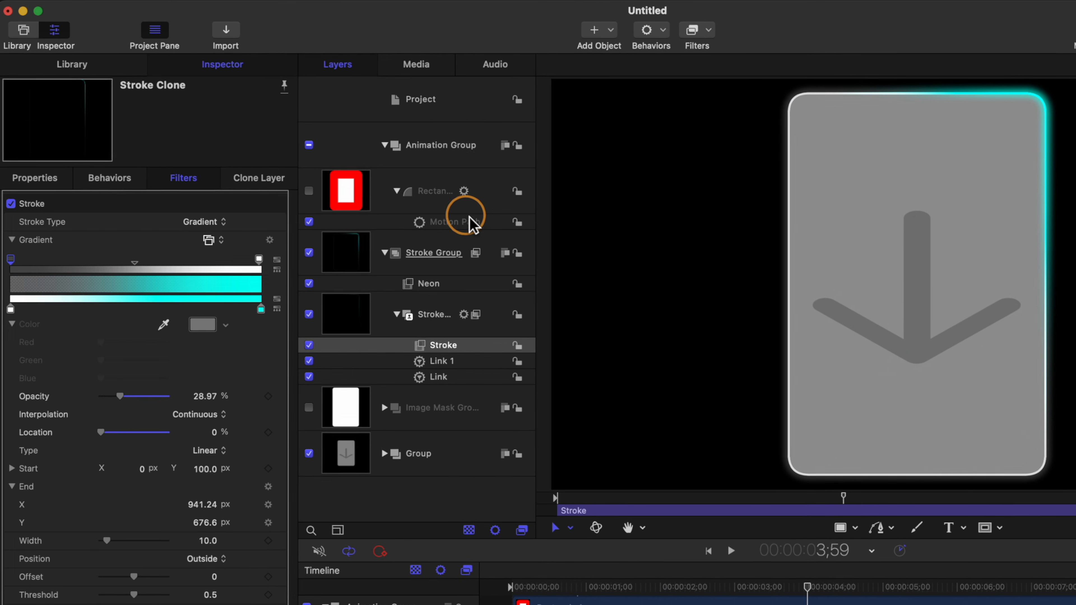
# Step: Set the hidden rectangle's Motion Path behavior to 5 loops and play back the faster animation
pyautogui.click(193, 231)
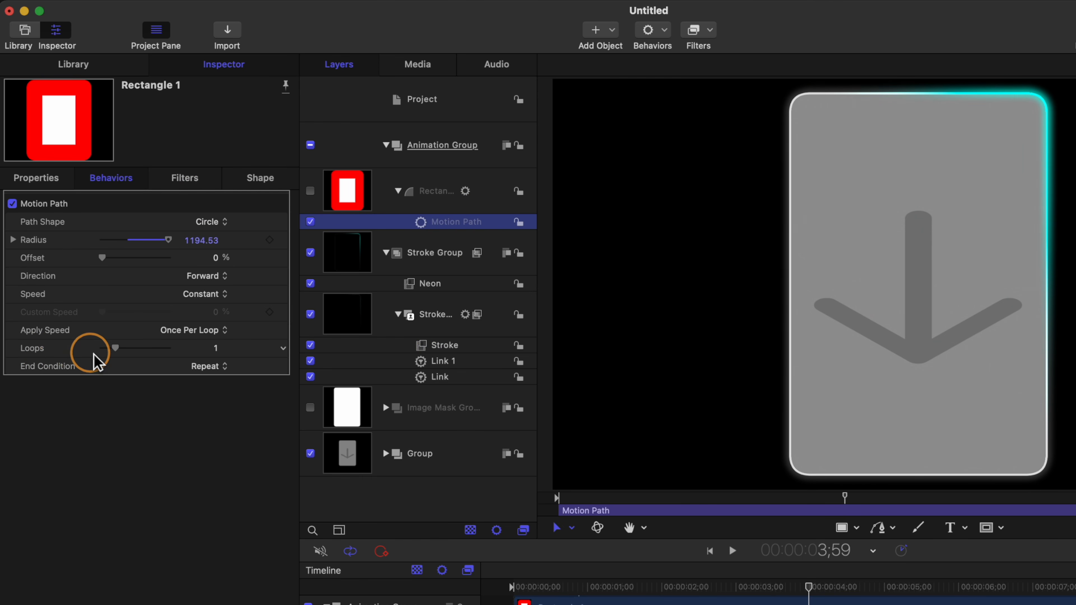
pyautogui.moveTo(116, 347); pyautogui.dragTo(272, 380)
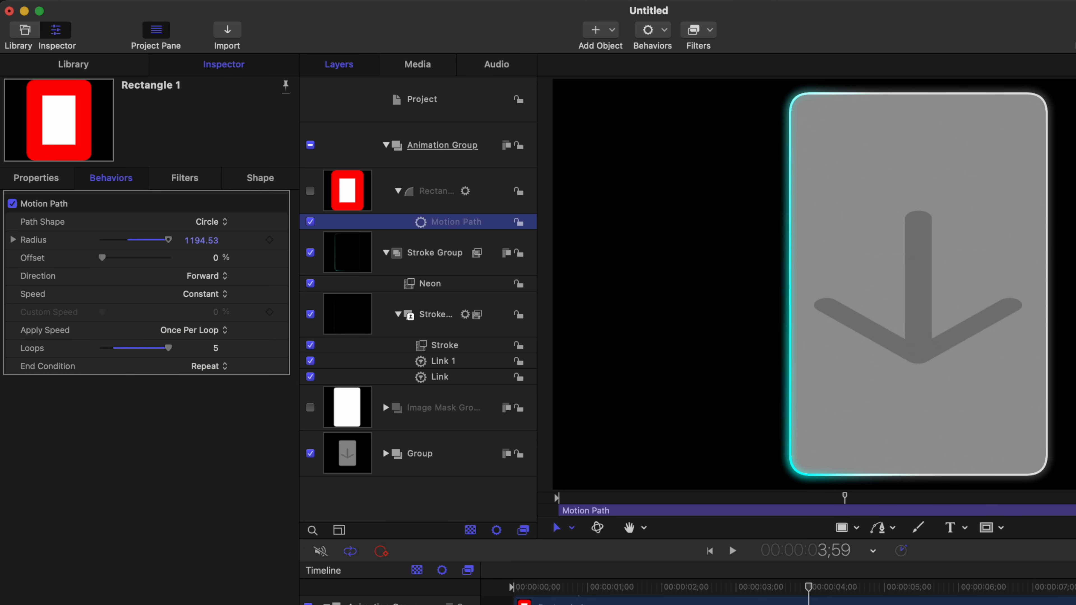
pyautogui.press('space')
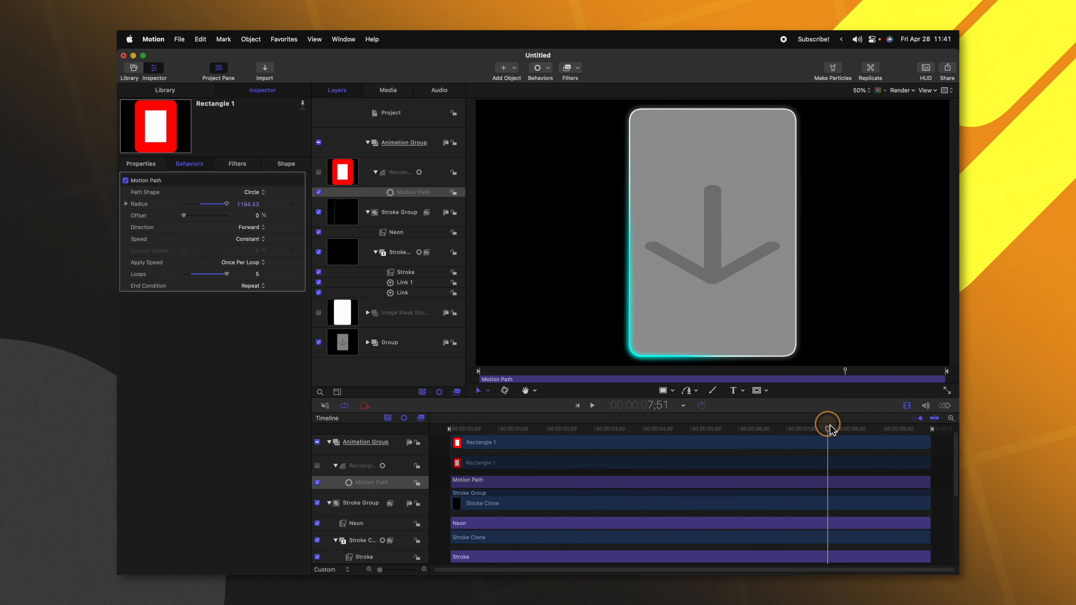
# Step: Add a marker at the project's last frame, 00:00:09;59, and set its type to Project Loop End
pyautogui.moveTo(826, 423); pyautogui.dragTo(914, 425)
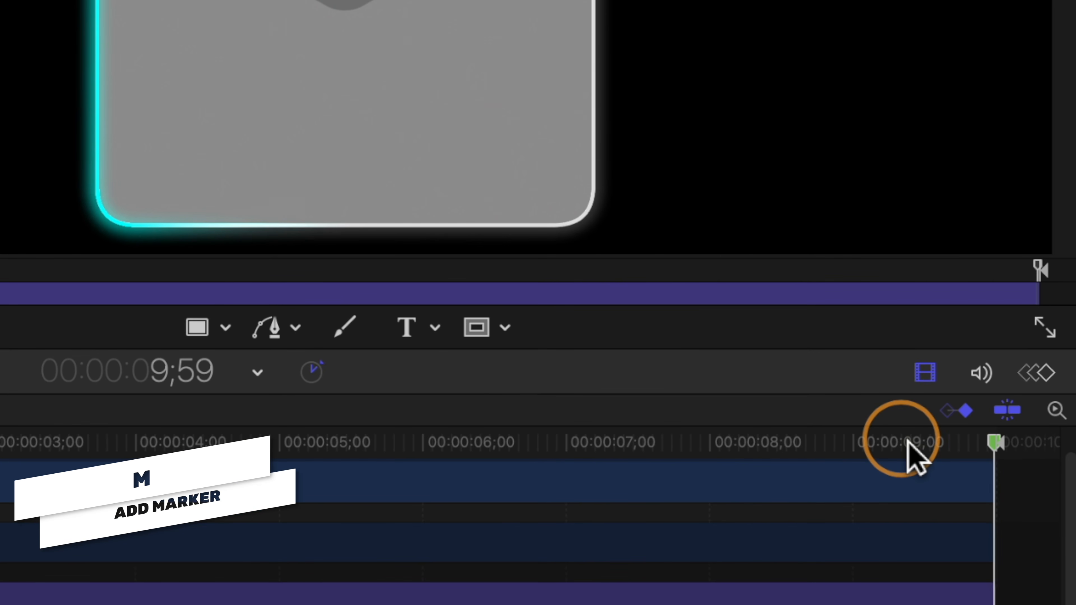
pyautogui.click(908, 441)
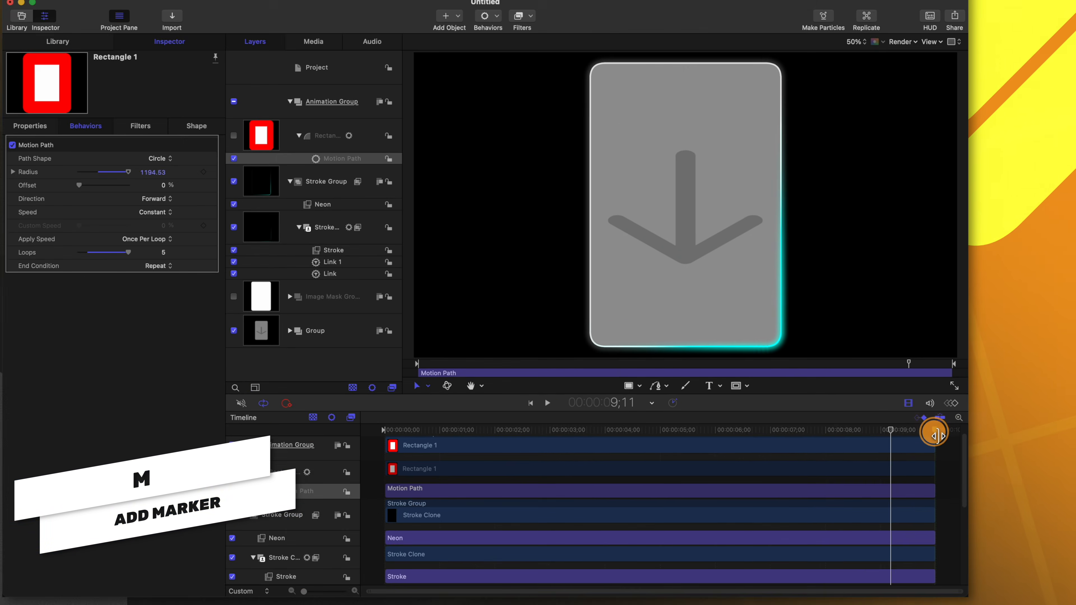
pyautogui.doubleClick(994, 443)
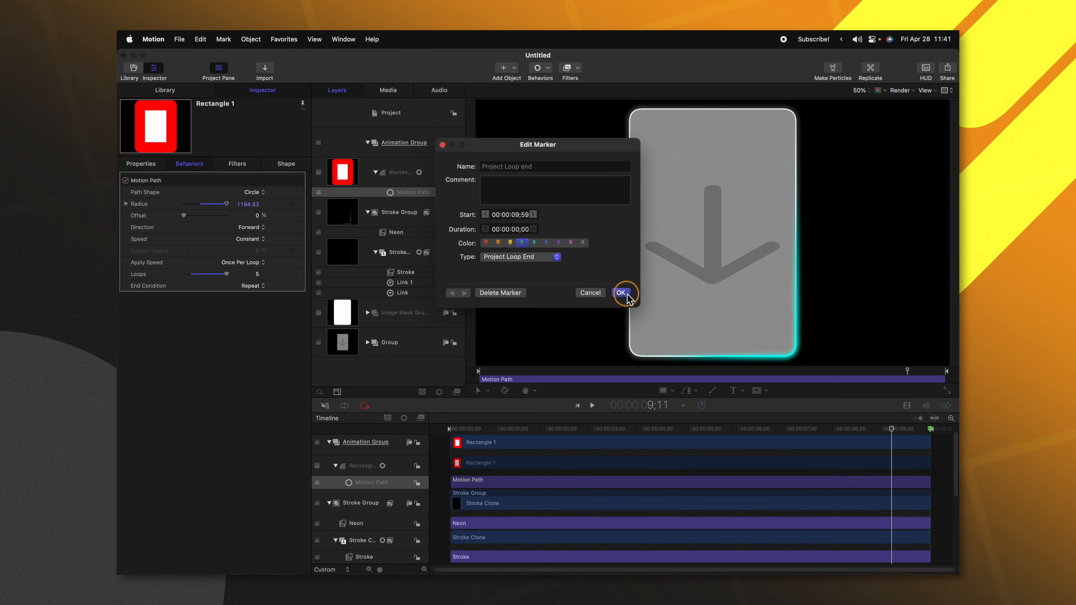
pyautogui.click(635, 289)
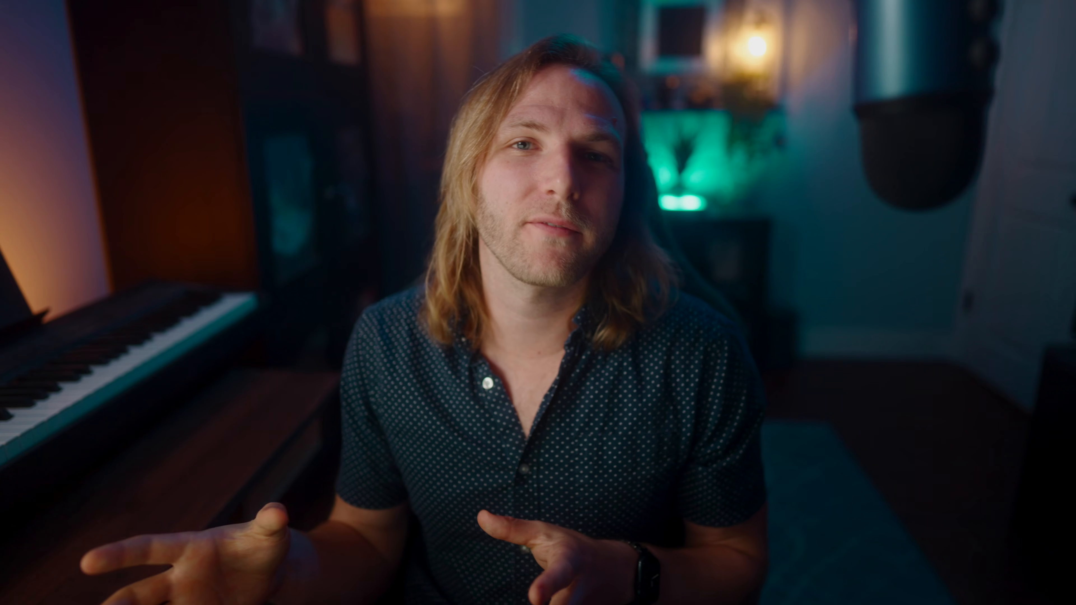